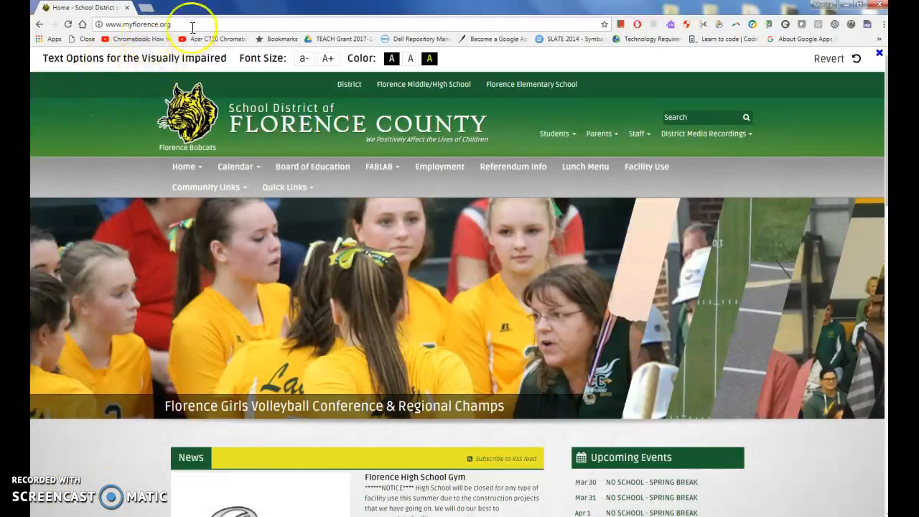
{"action": "left_click", "coordinate": [191, 25]}
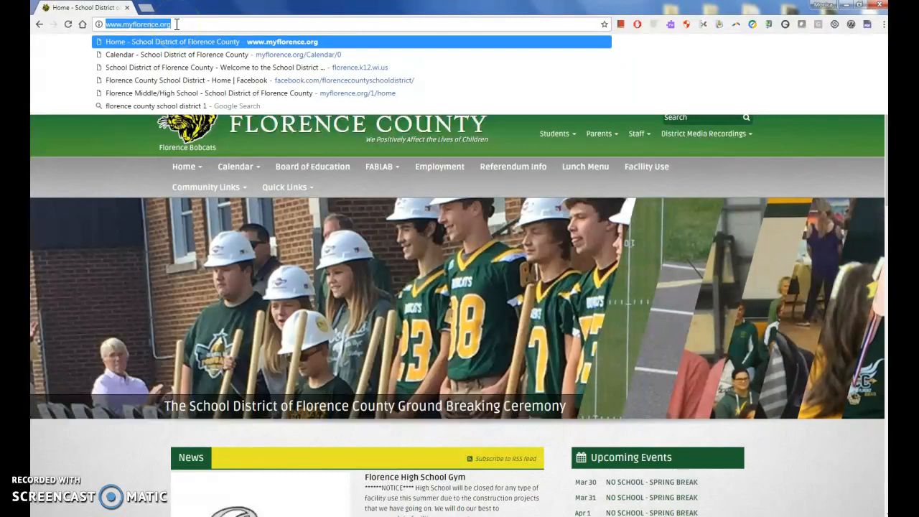
{"action": "type", "text": "www.."}
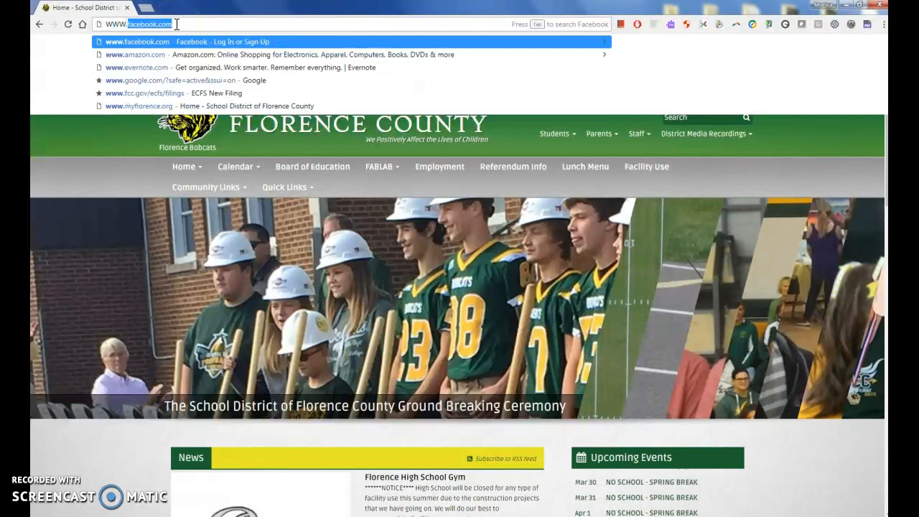
{"action": "type", "text": "MY"}
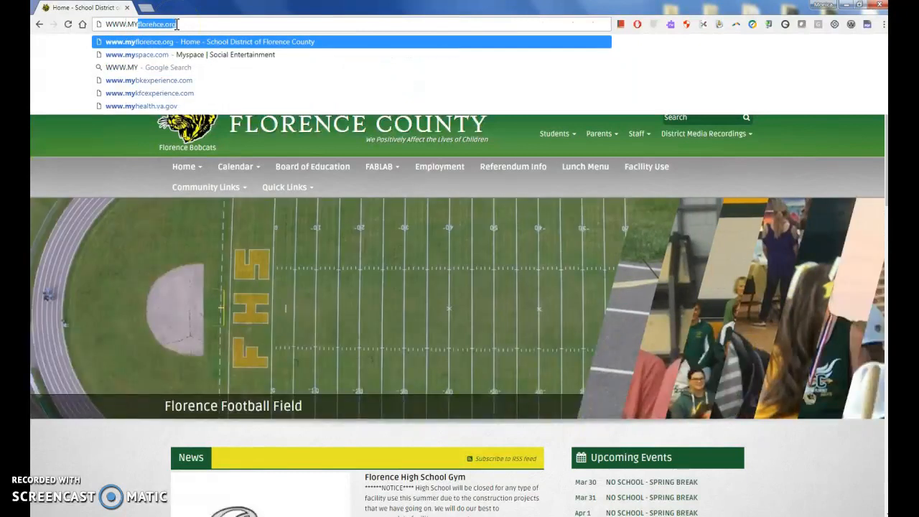
{"action": "key", "text": "Return"}
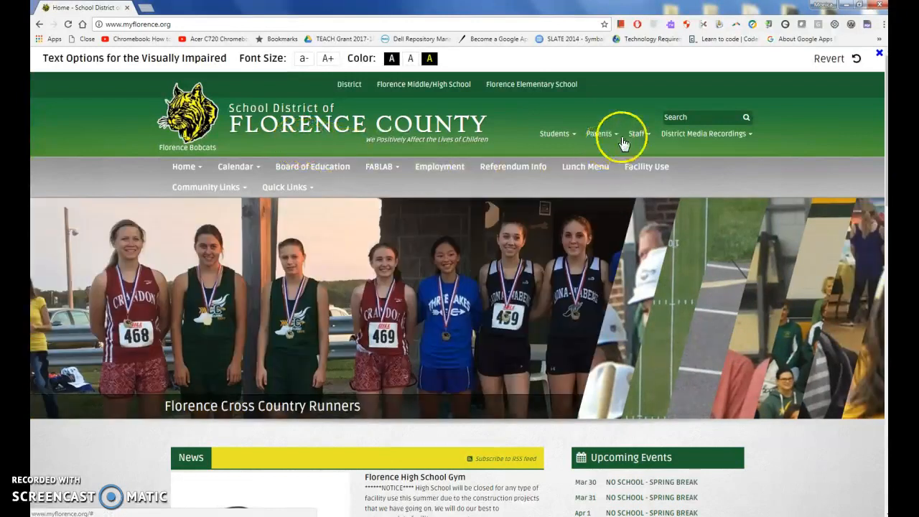
Open Skyward Access from the district's staff links, accepting the leave-site notice, and bring up the Educator Access Plus window.
{"action": "left_click", "coordinate": [637, 134]}
{"action": "left_click", "coordinate": [643, 151]}
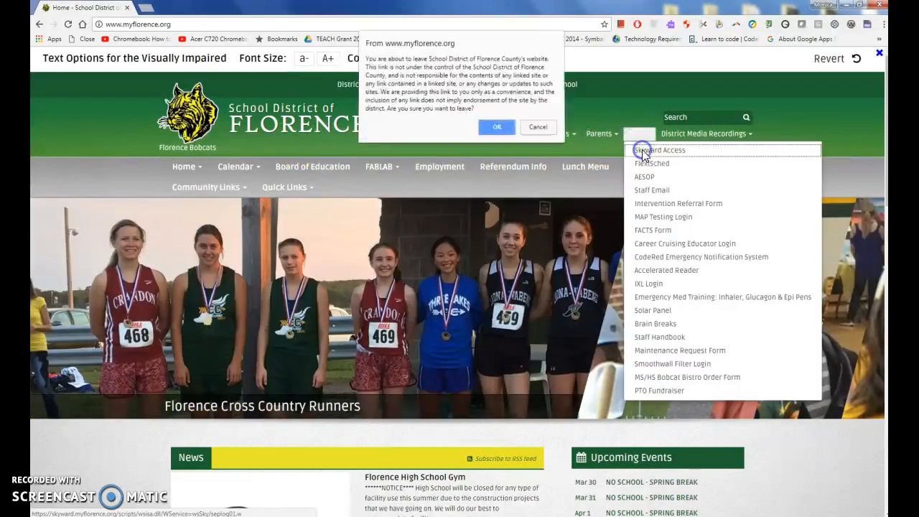
{"action": "left_click", "coordinate": [489, 129]}
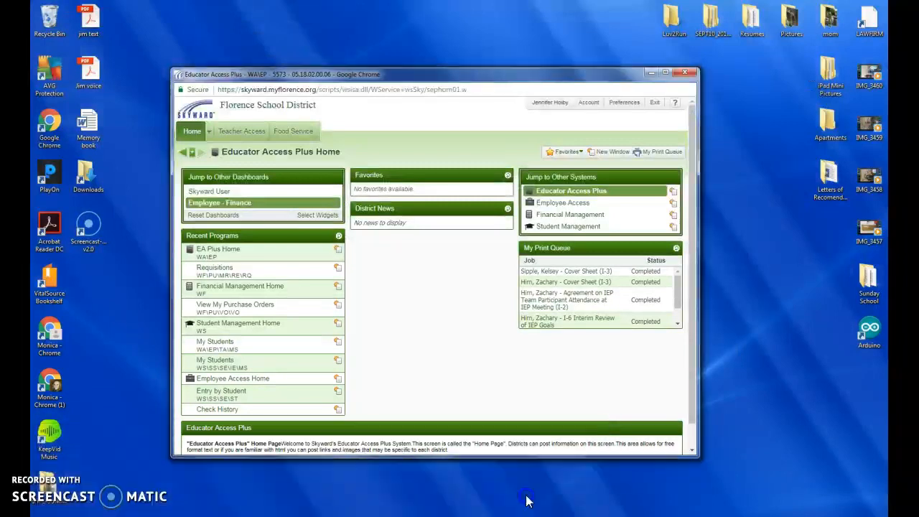
{"action": "left_click", "coordinate": [526, 500]}
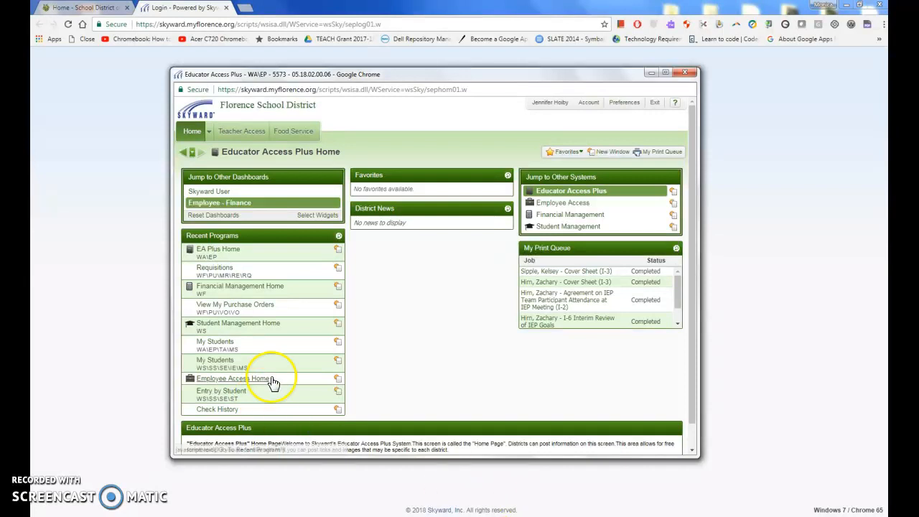
Switch from Educator Access Plus to Financial Management and open the purchasing Requisitions list.
{"action": "left_click", "coordinate": [210, 137]}
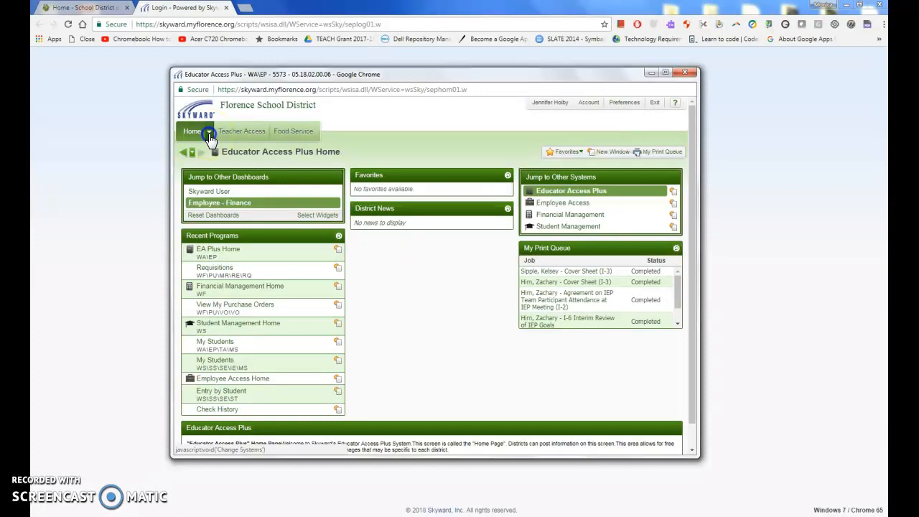
{"action": "left_click", "coordinate": [239, 173]}
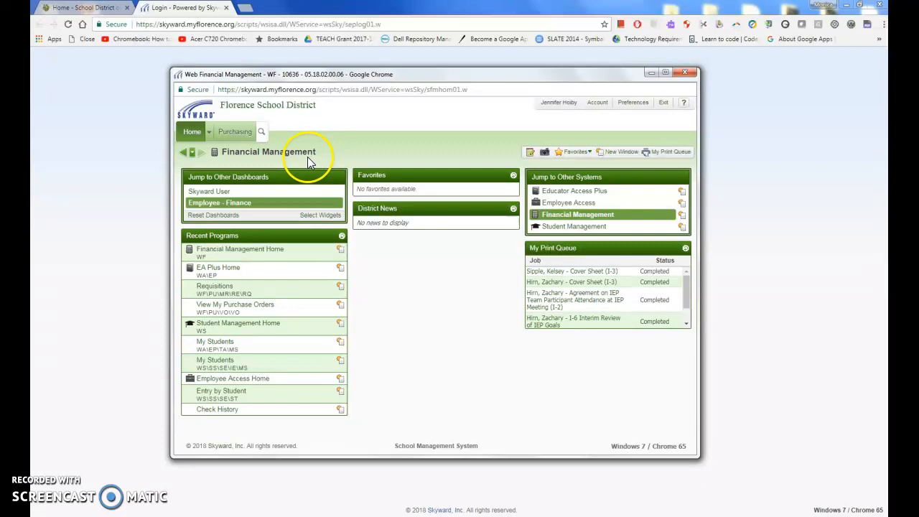
{"action": "left_click", "coordinate": [235, 133]}
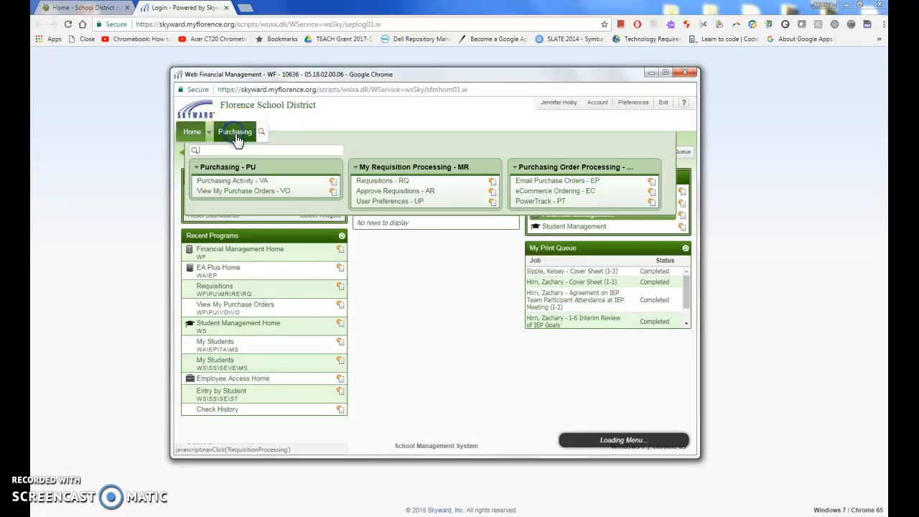
{"action": "left_click", "coordinate": [385, 183]}
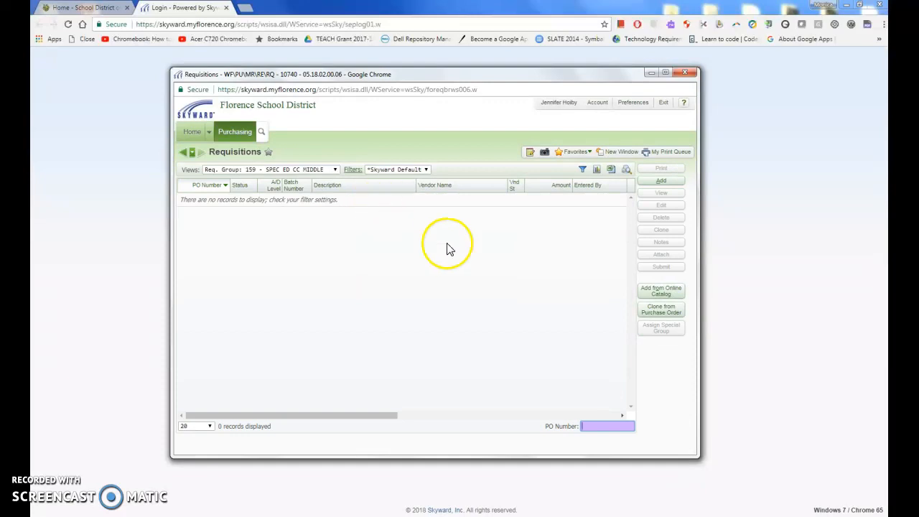
Start a new requisition from the online catalog with School Specialty as the vendor.
{"action": "left_click", "coordinate": [653, 296]}
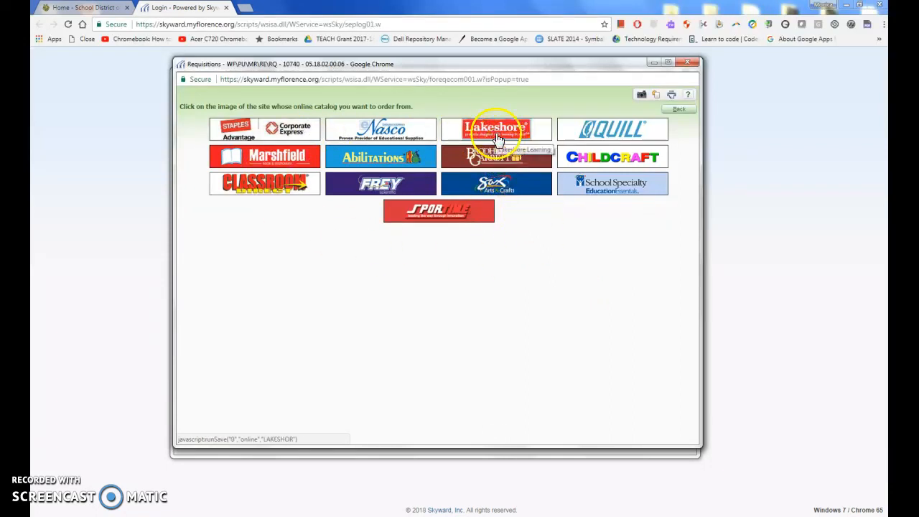
{"action": "left_click", "coordinate": [596, 188]}
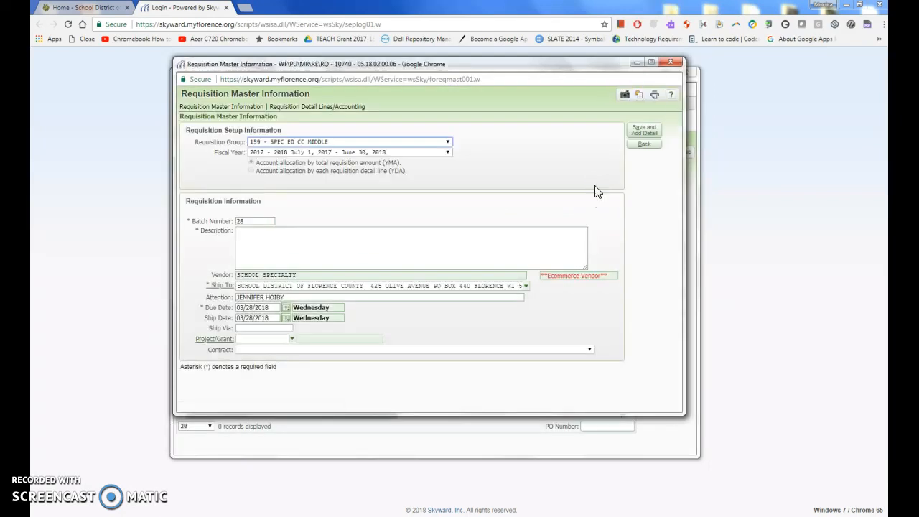
View the printed Amazon.com purchase order in its separate window and close it.
{"action": "left_click", "coordinate": [439, 248]}
{"action": "left_click", "coordinate": [439, 248]}
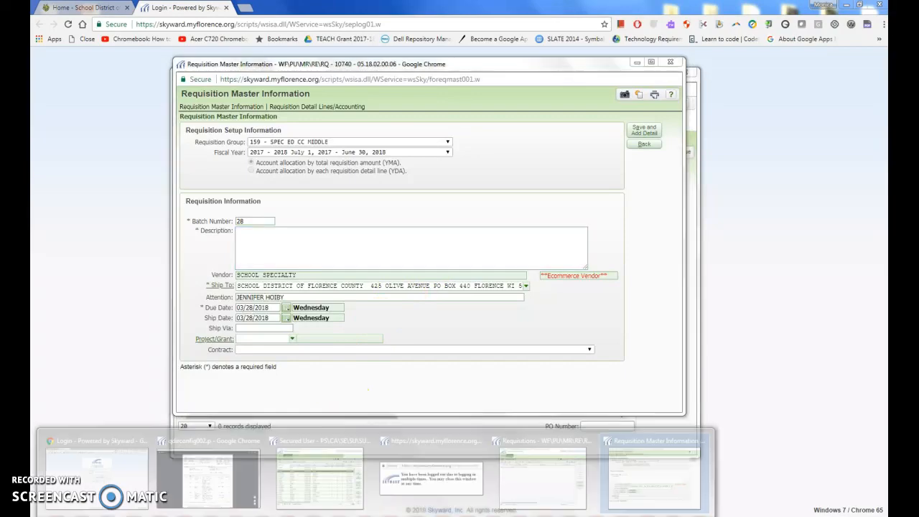
{"action": "left_click", "coordinate": [219, 482]}
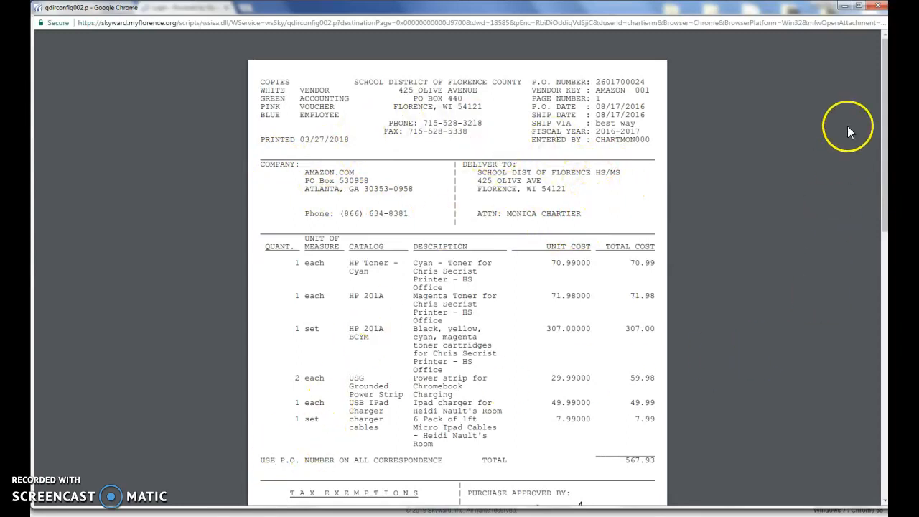
{"action": "left_click", "coordinate": [877, 6]}
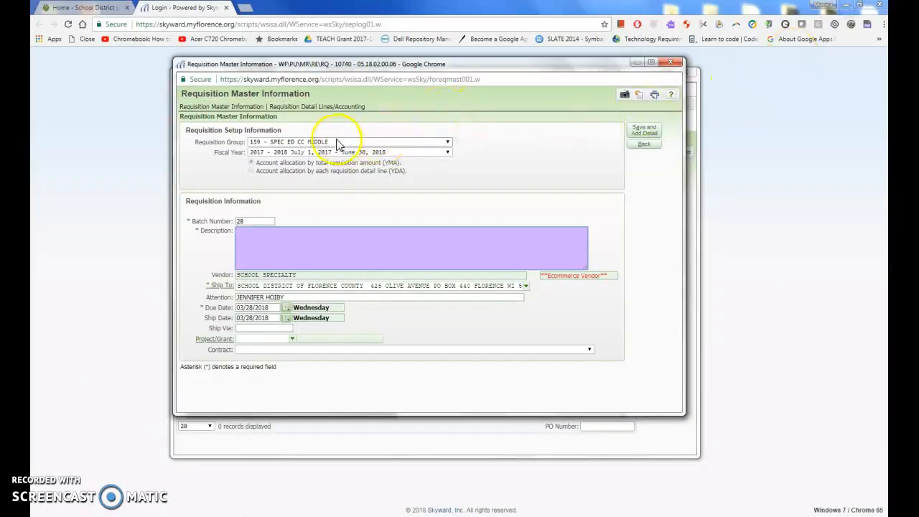
Choose requisition group 159 - SPEC ED CC MIDDLE and set the fiscal year to 2018 - 2019.
{"action": "left_click", "coordinate": [338, 142]}
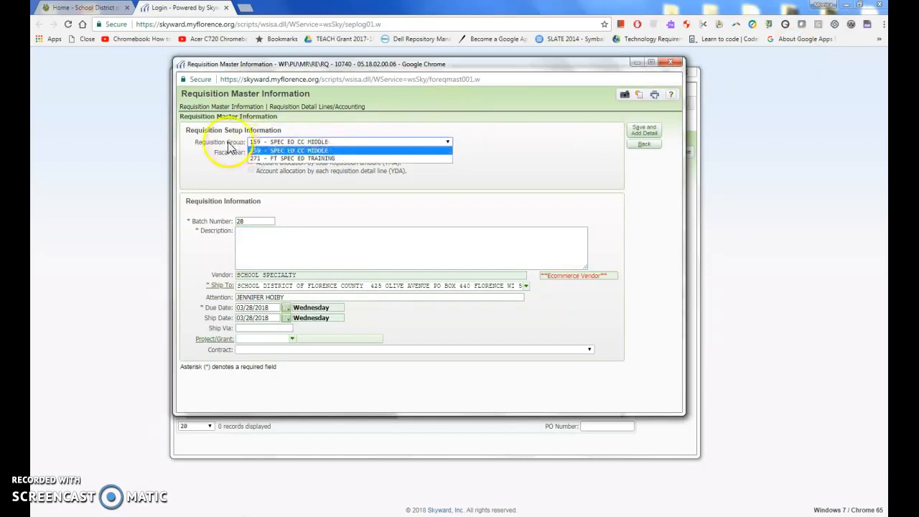
{"action": "left_click", "coordinate": [320, 152]}
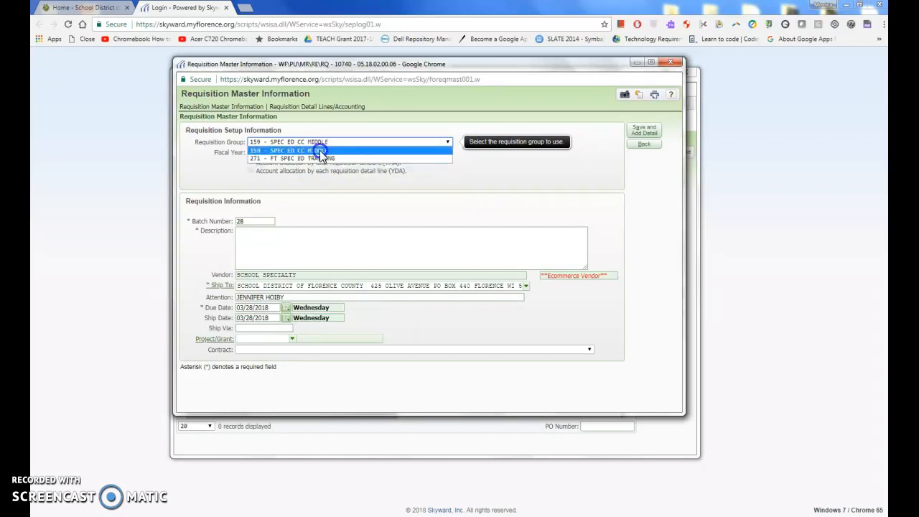
{"action": "left_click", "coordinate": [320, 150]}
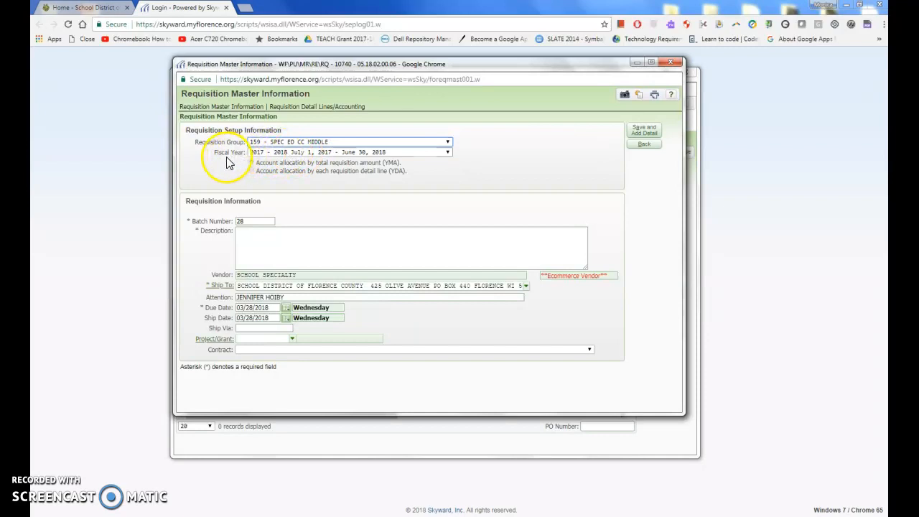
{"action": "left_click", "coordinate": [278, 154]}
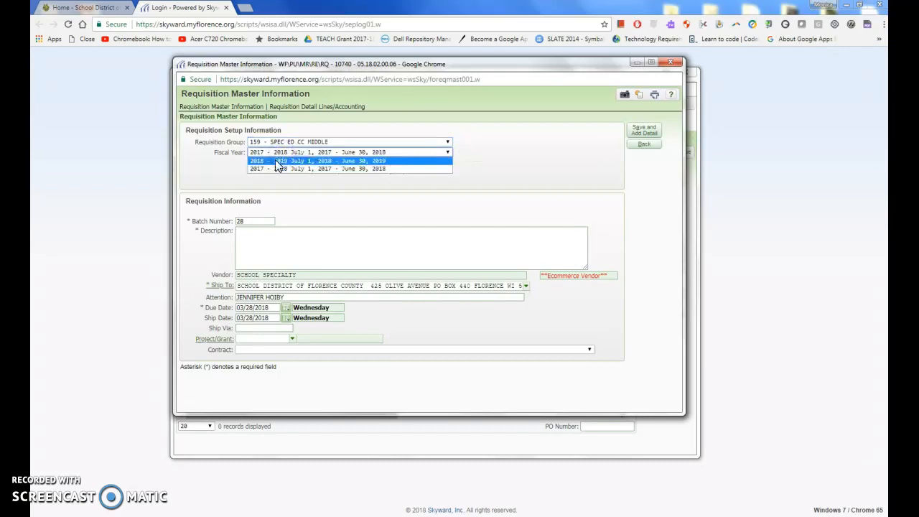
{"action": "left_click", "coordinate": [275, 160]}
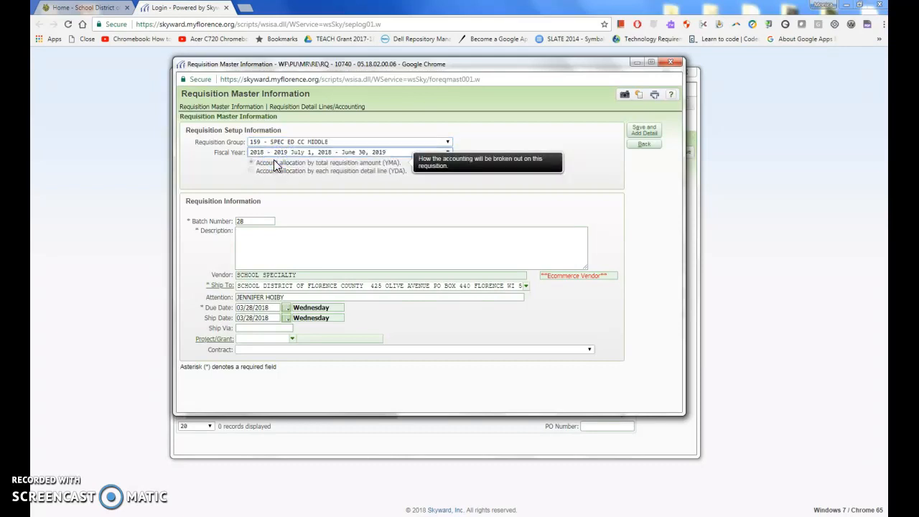
Fill in the requisition description with the teacher's name followed by ": CLASSROOM SUPPLIES".
{"action": "left_click", "coordinate": [251, 239]}
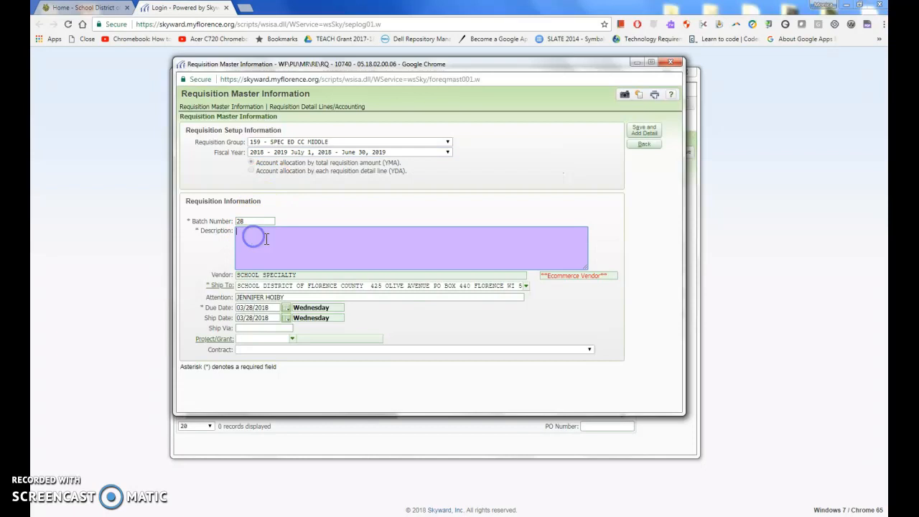
{"action": "left_click", "coordinate": [357, 248]}
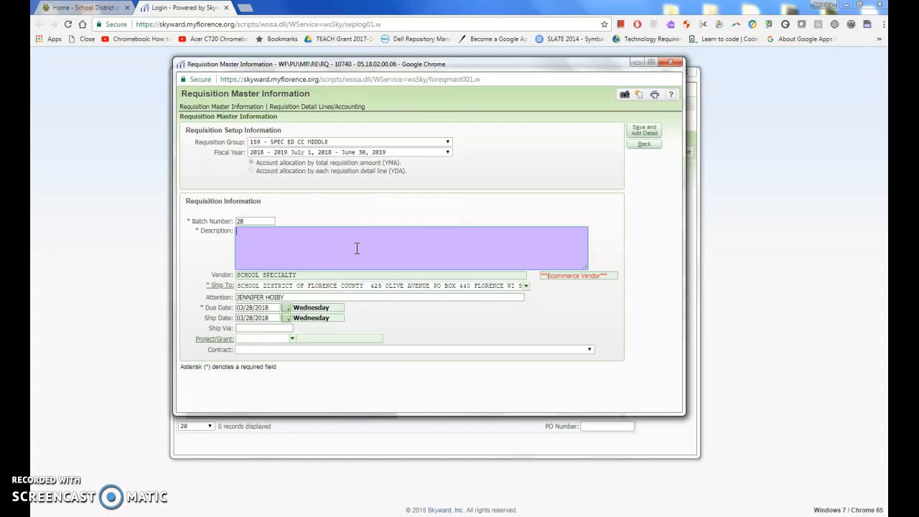
{"action": "type", "text": "J HOIBY: C"}
{"action": "type", "text": "LASSROOM SUPPLIES"}
Set the requisition's due date to 07/01/2018 and its ship date to 08/10/2018.
{"action": "left_click", "coordinate": [276, 309]}
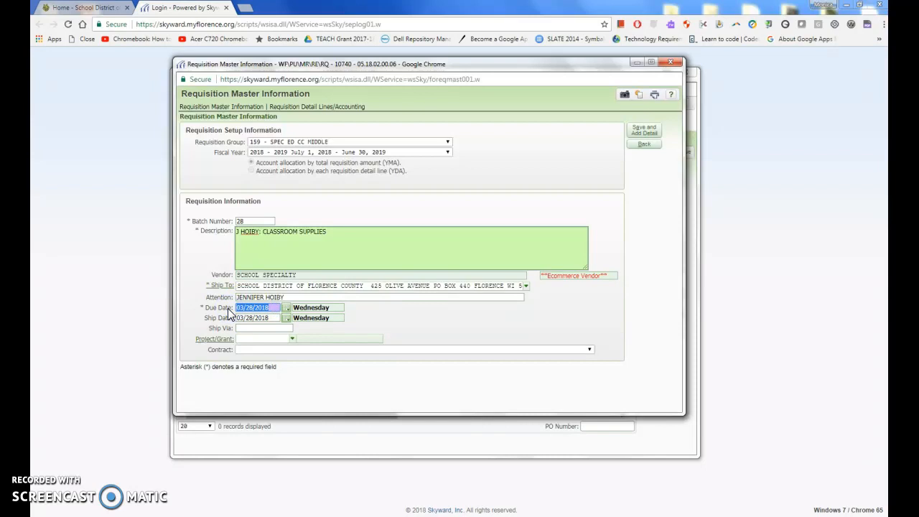
{"action": "type", "text": "07/01/2018"}
{"action": "left_click", "coordinate": [267, 318]}
{"action": "double_click", "coordinate": [259, 318]}
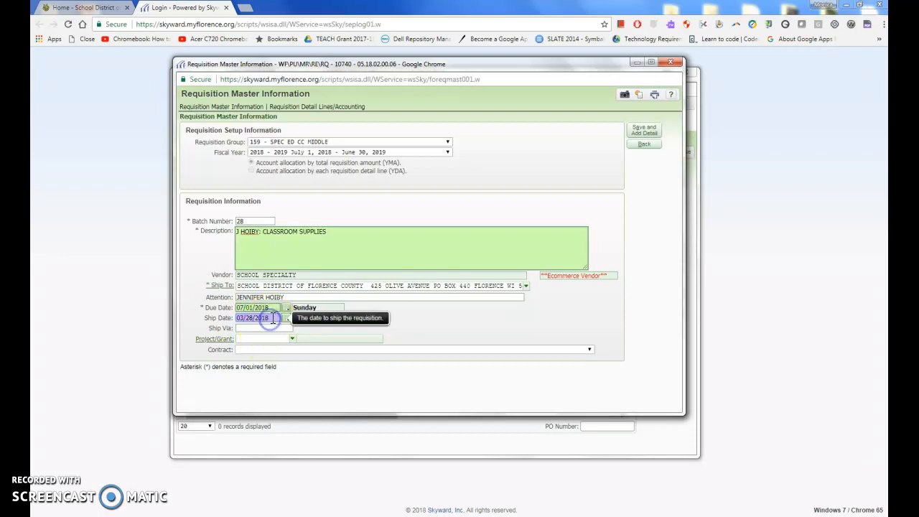
{"action": "left_click_drag", "start_coordinate": [259, 319], "coordinate": [233, 317]}
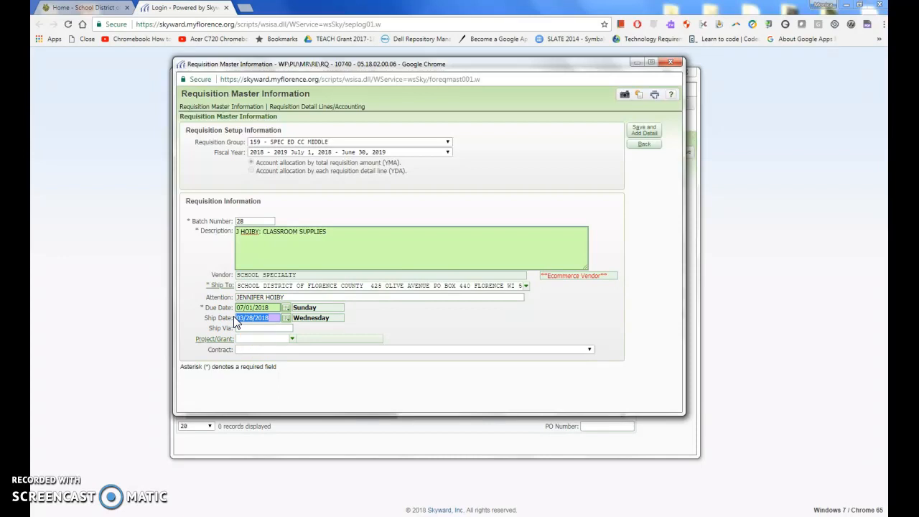
{"action": "key", "text": "BackSpace"}
{"action": "type", "text": "08/10/2018"}
Set the shipping method to BEST WAY and save the requisition to add details from the vendor's store.
{"action": "left_click", "coordinate": [251, 330]}
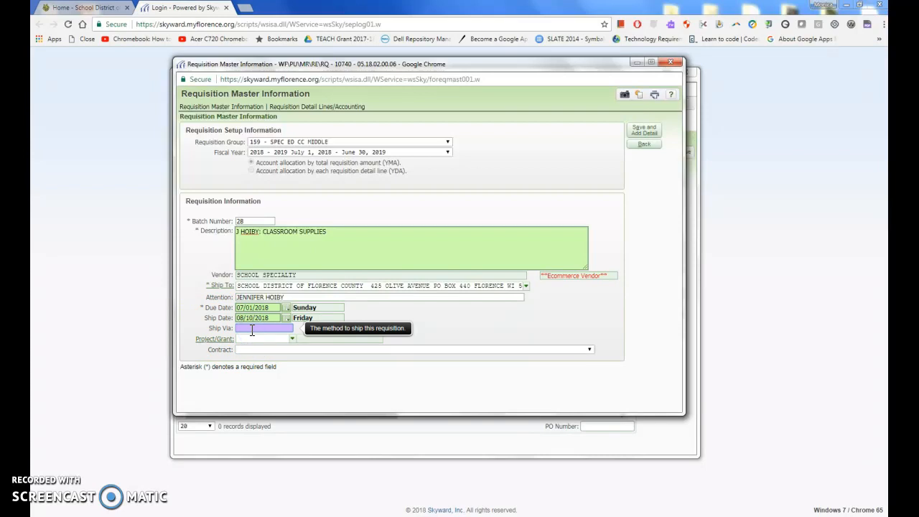
{"action": "type", "text": "bES"}
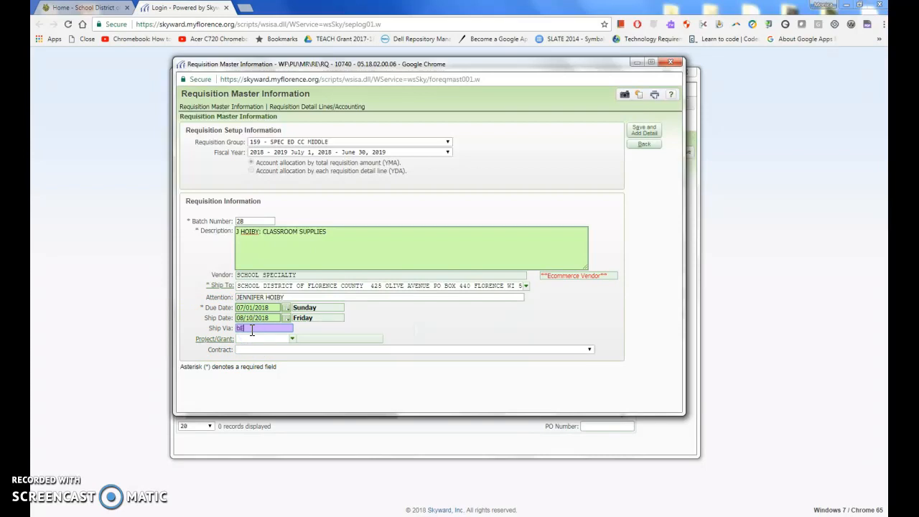
{"action": "key", "text": "BackSpace"}
{"action": "key", "text": "BackSpace"}
{"action": "key", "text": "BackSpace"}
{"action": "type", "text": "BEST WAY"}
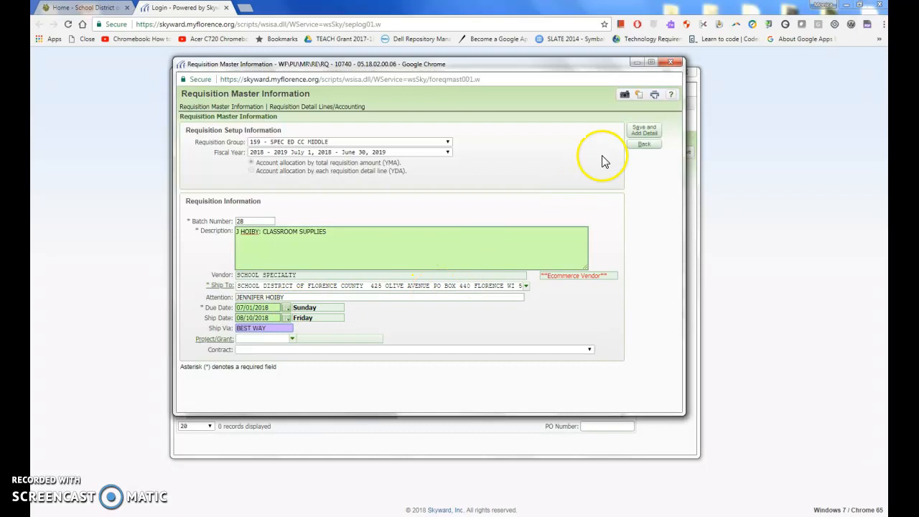
{"action": "left_click", "coordinate": [644, 136]}
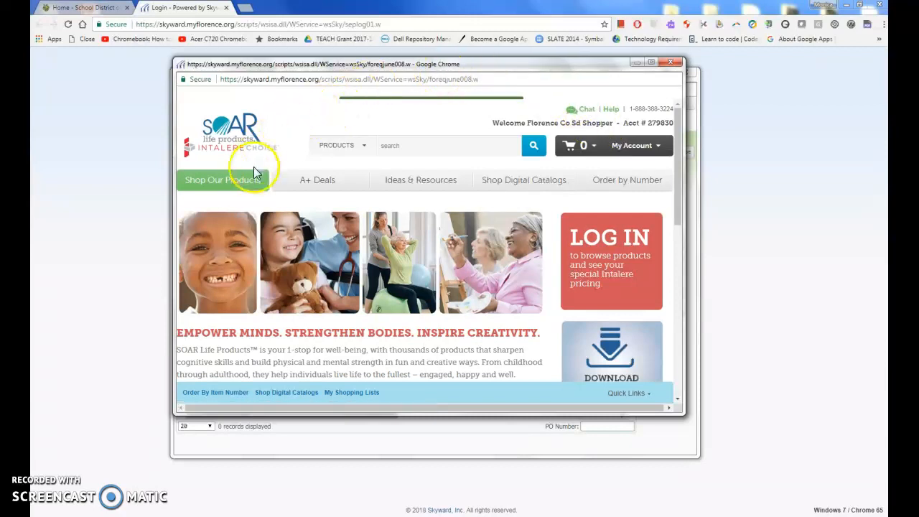
Browse the store's product categories and open School - Office Supplies.
{"action": "mouse_move", "coordinate": [248, 185]}
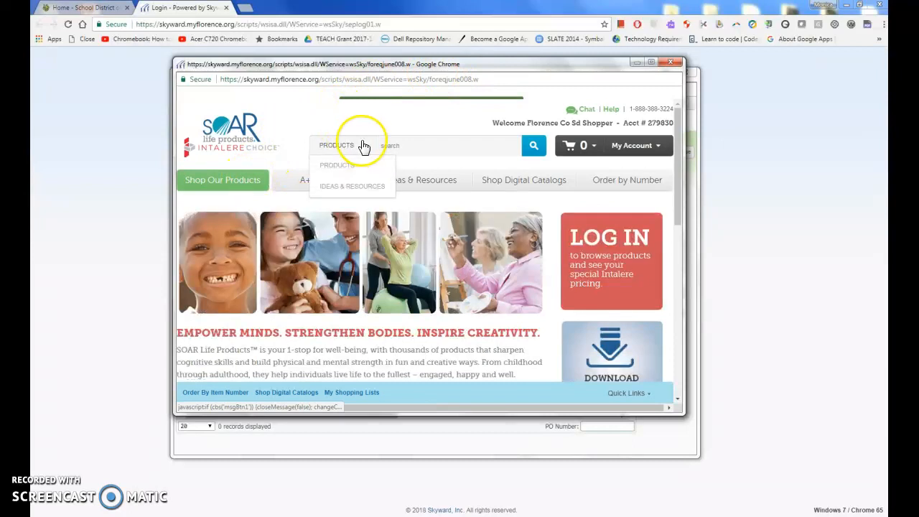
{"action": "left_click", "coordinate": [394, 145]}
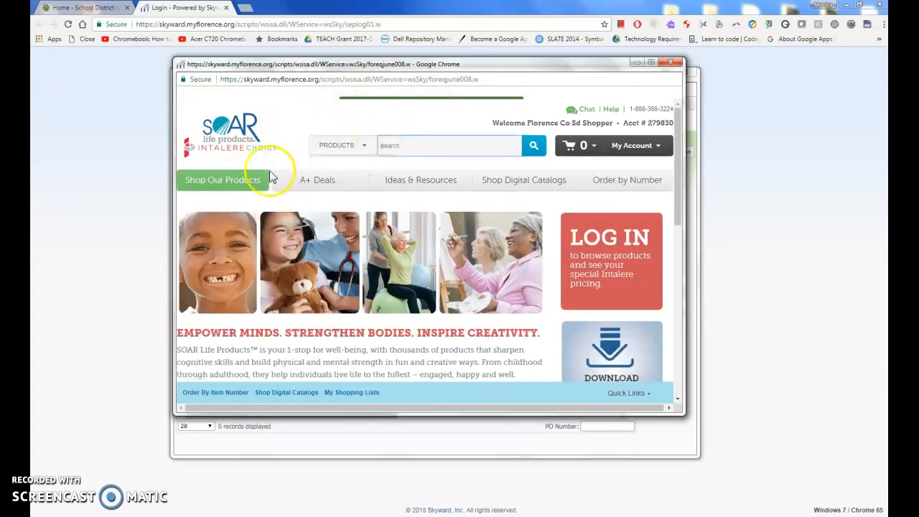
{"action": "left_click", "coordinate": [237, 186]}
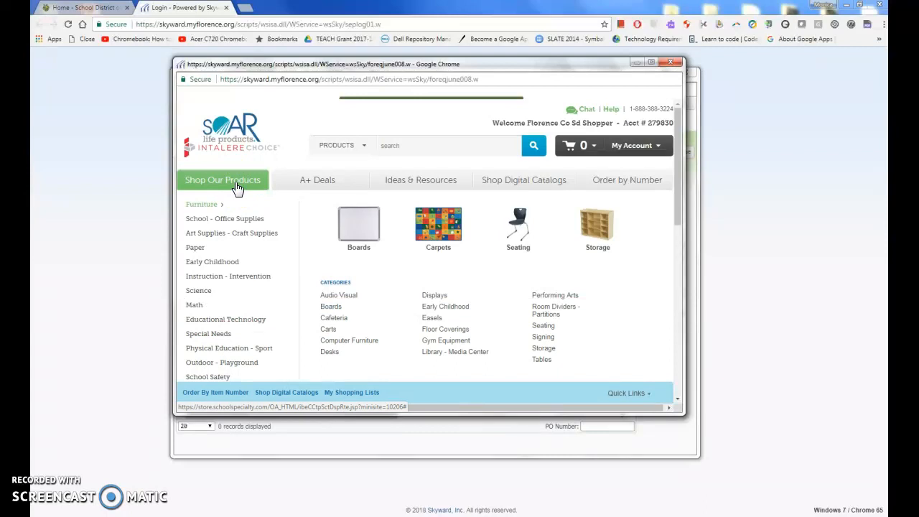
{"action": "left_click", "coordinate": [214, 224]}
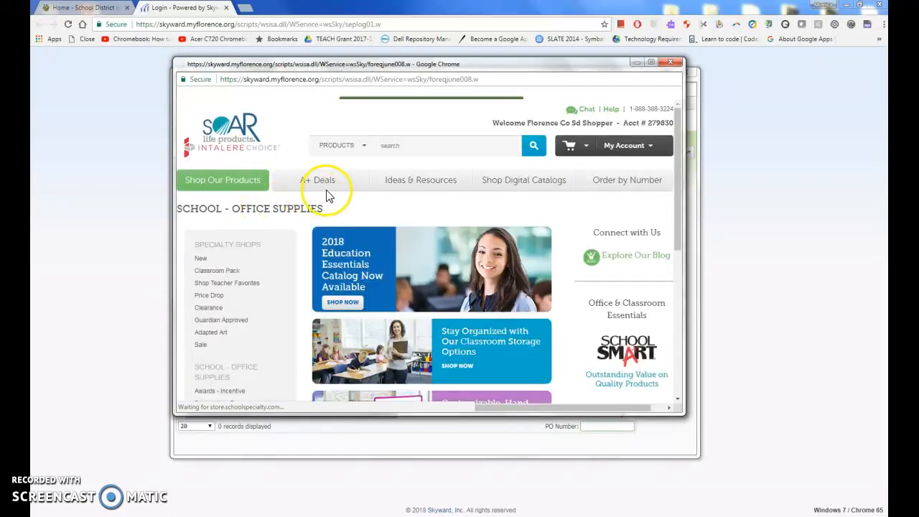
Search the store for "dry erase marker" and add one School Smart pen style marker, fine tip, blue, pack of 12, to the cart.
{"action": "left_click", "coordinate": [387, 144]}
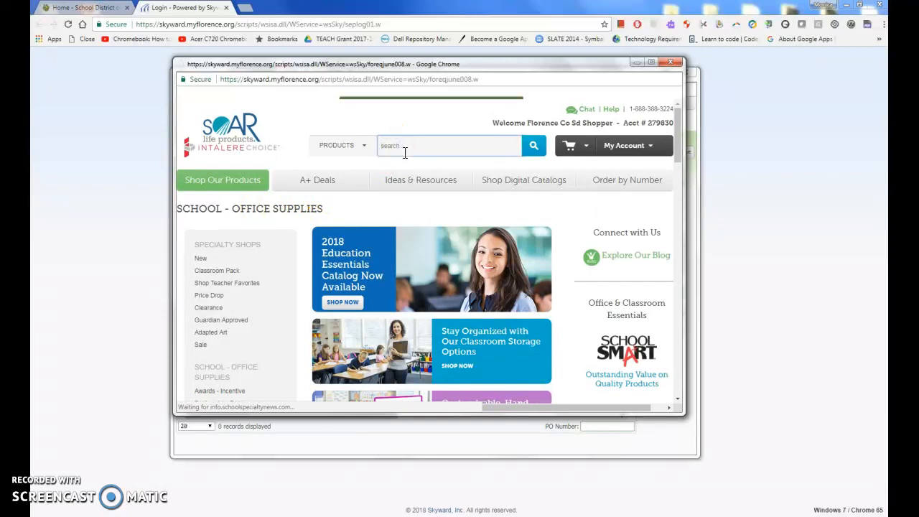
{"action": "type", "text": "dry e"}
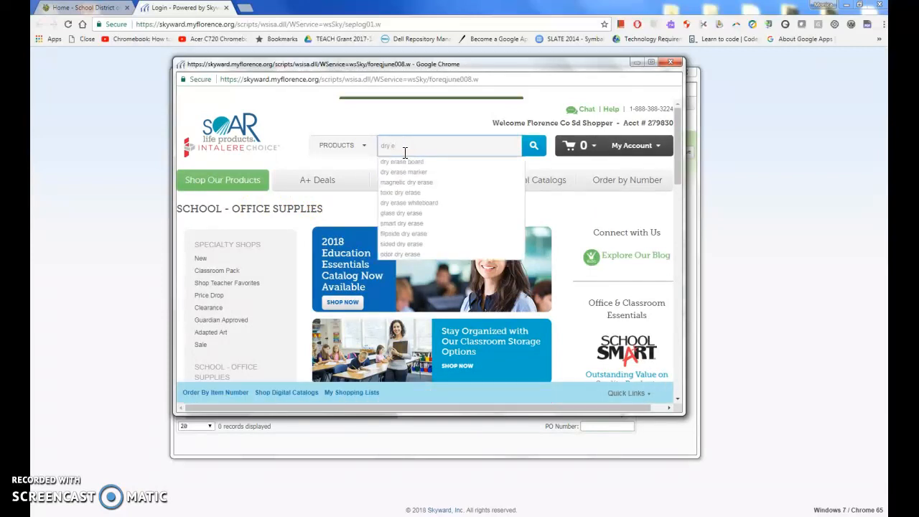
{"action": "left_click", "coordinate": [401, 171]}
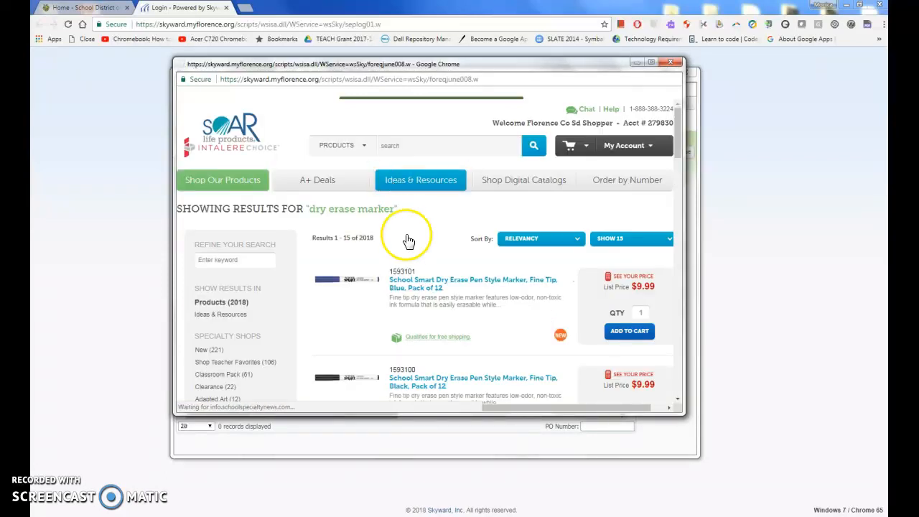
{"action": "scroll", "coordinate": [413, 244], "scroll_direction": "down", "scroll_amount": 1}
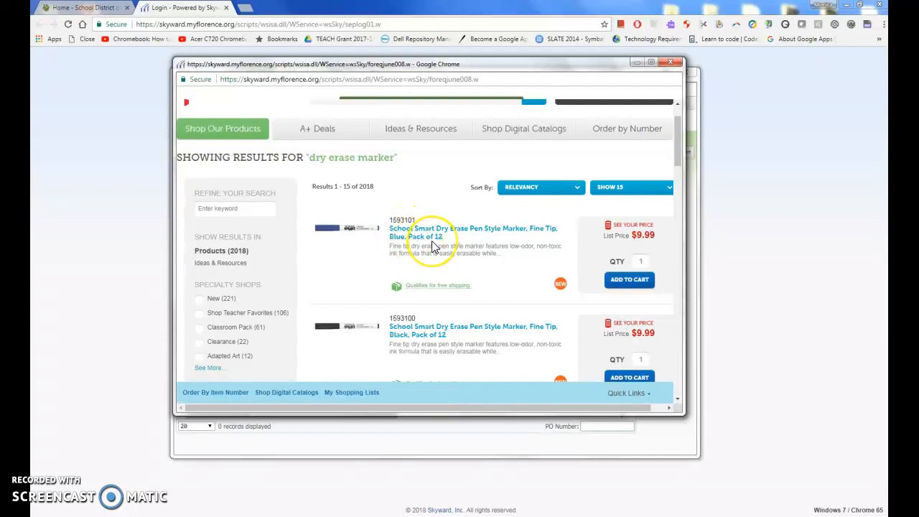
{"action": "scroll", "coordinate": [433, 246], "scroll_direction": "down", "scroll_amount": 5}
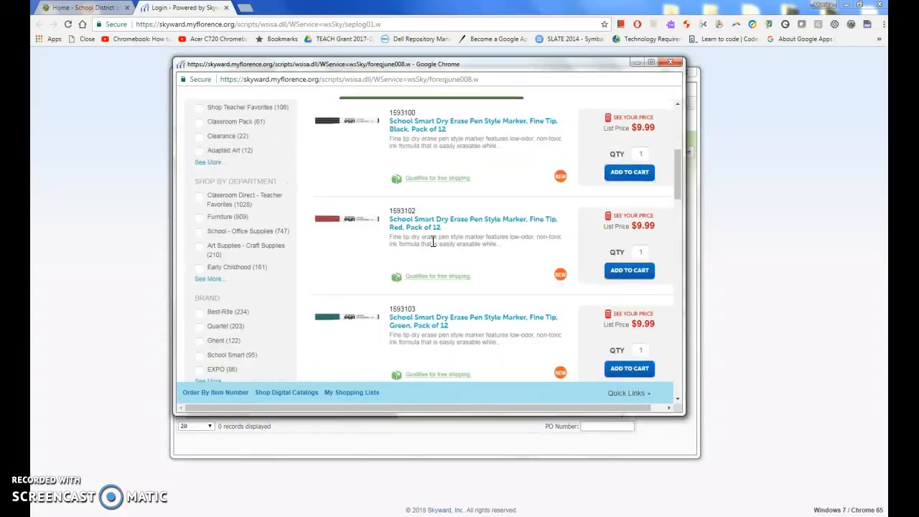
{"action": "scroll", "coordinate": [433, 246], "scroll_direction": "up", "scroll_amount": 5}
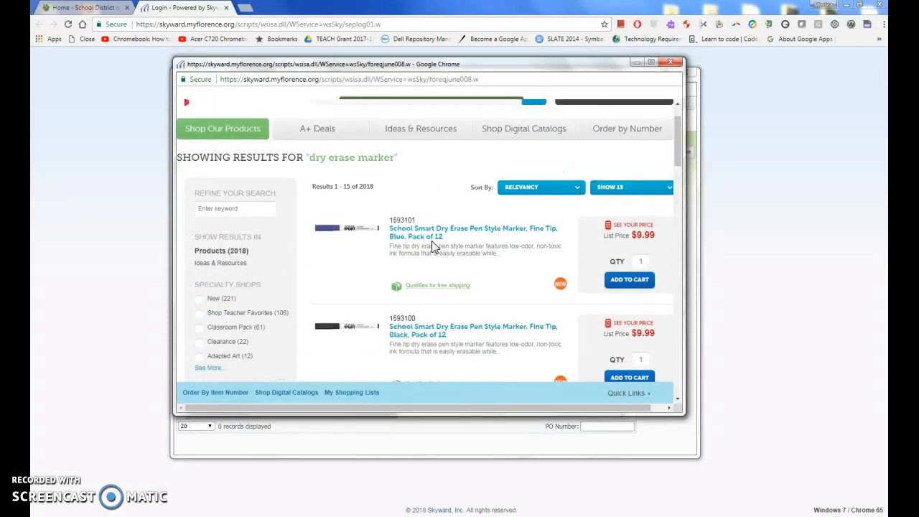
{"action": "left_click", "coordinate": [630, 280]}
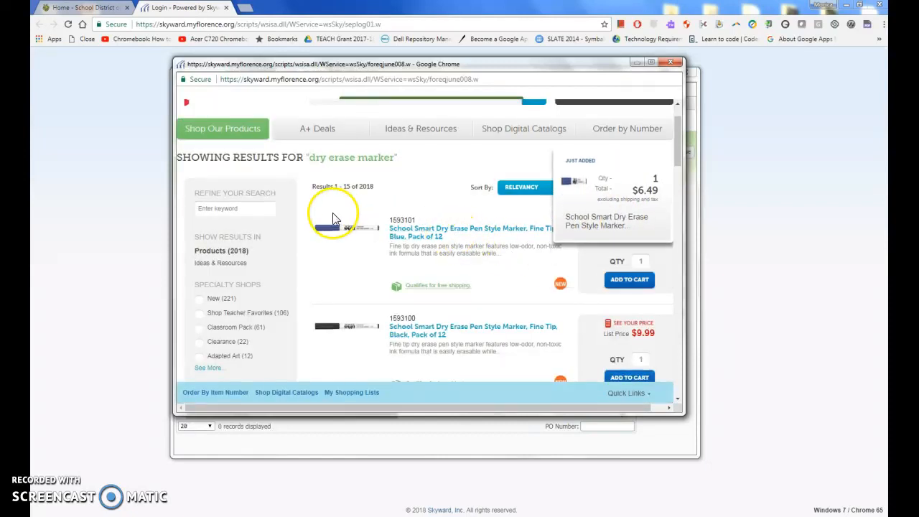
Search the store for "pens" and narrow the results to ball point pens.
{"action": "scroll", "coordinate": [279, 222], "scroll_direction": "up", "scroll_amount": 1}
{"action": "left_click", "coordinate": [396, 145]}
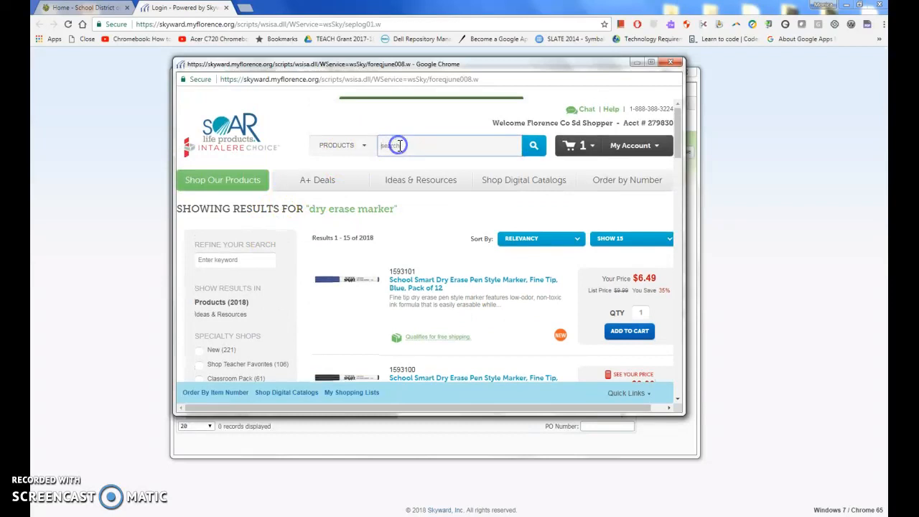
{"action": "type", "text": "pens"}
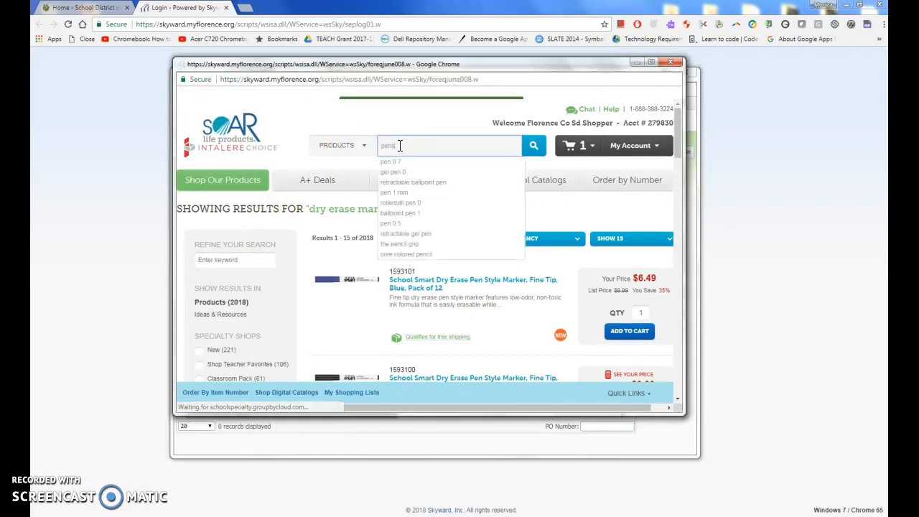
{"action": "key", "text": "Return"}
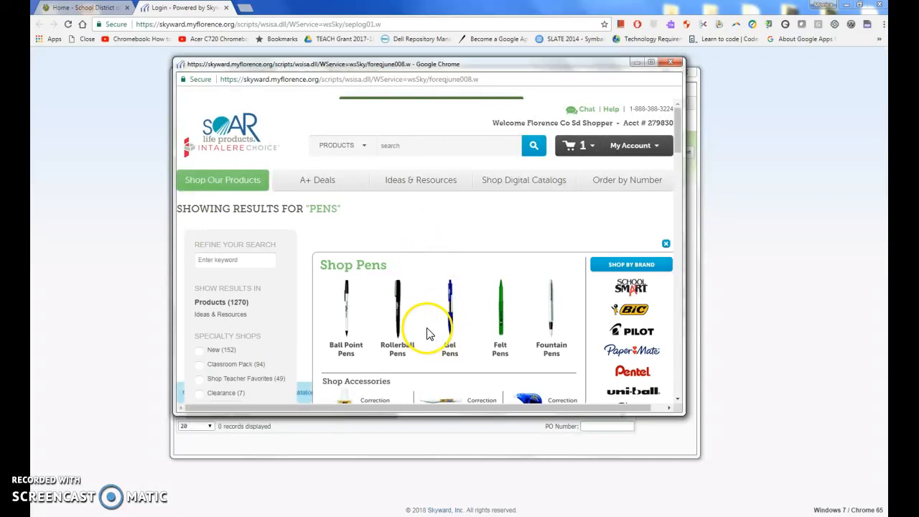
{"action": "scroll", "coordinate": [428, 324], "scroll_direction": "down", "scroll_amount": 3}
{"action": "left_click", "coordinate": [346, 227]}
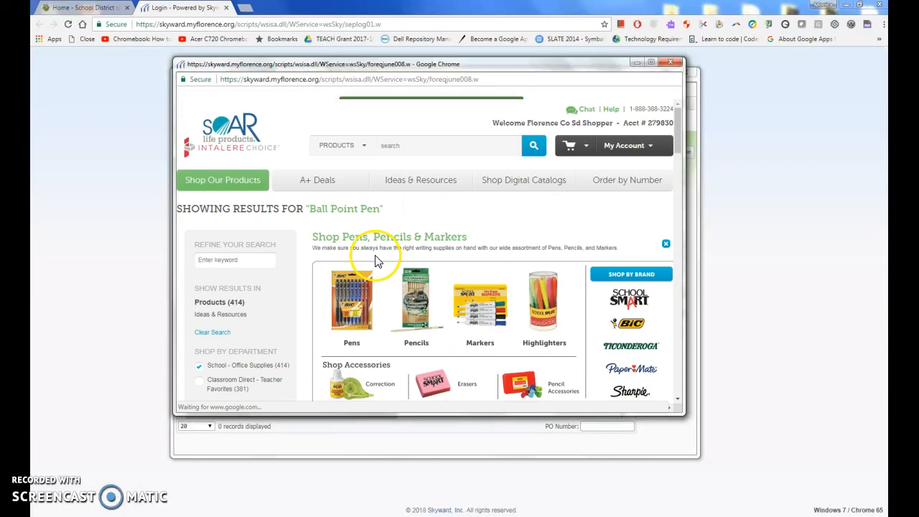
Add one School Smart Round Refillable Stick Pen, fine tip, red, pack of 12, to the cart.
{"action": "scroll", "coordinate": [377, 258], "scroll_direction": "down", "scroll_amount": 5}
{"action": "scroll", "coordinate": [374, 263], "scroll_direction": "down", "scroll_amount": 2}
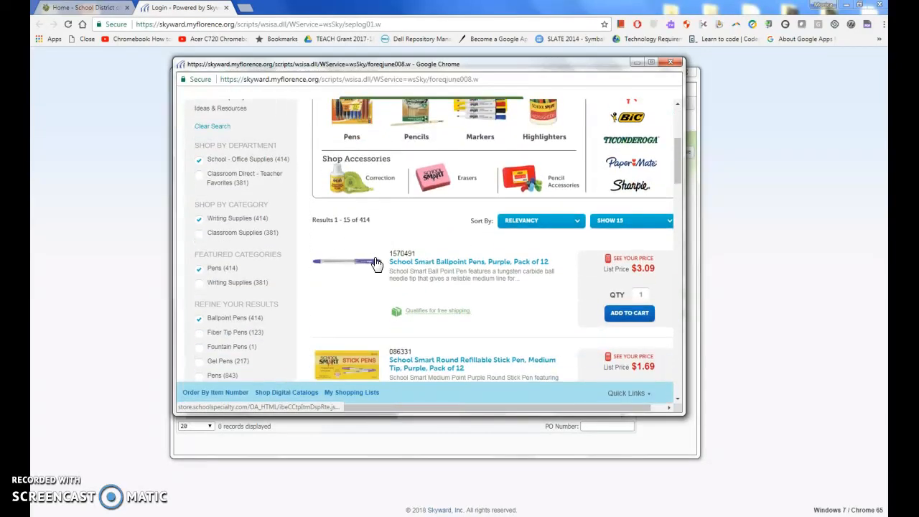
{"action": "scroll", "coordinate": [373, 264], "scroll_direction": "down", "scroll_amount": 1}
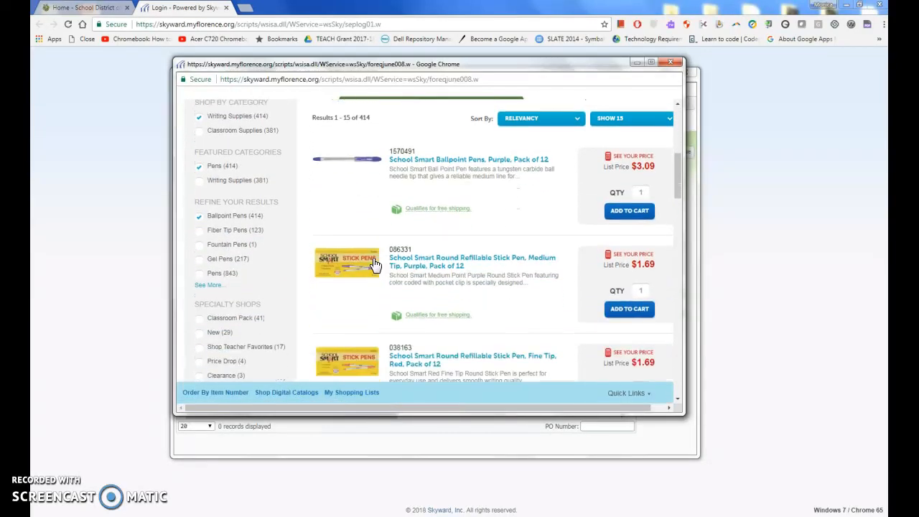
{"action": "scroll", "coordinate": [374, 263], "scroll_direction": "down", "scroll_amount": 5}
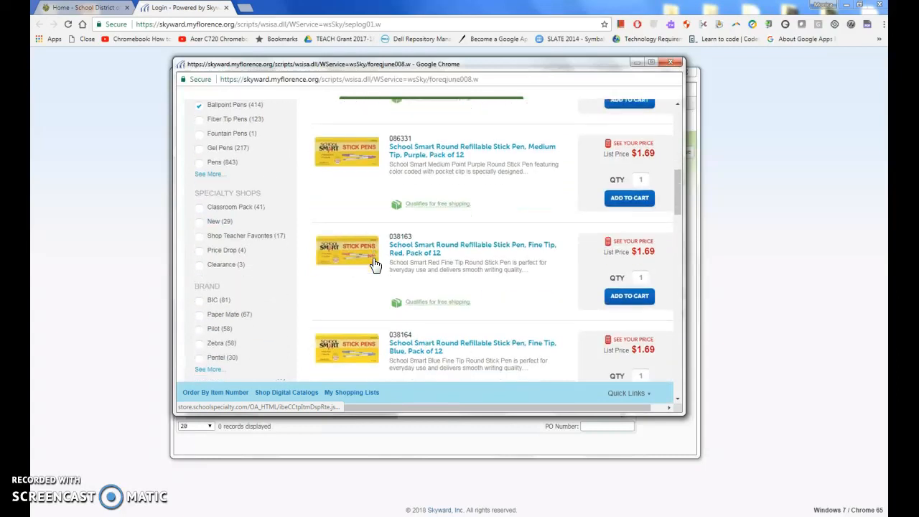
{"action": "left_click", "coordinate": [390, 234]}
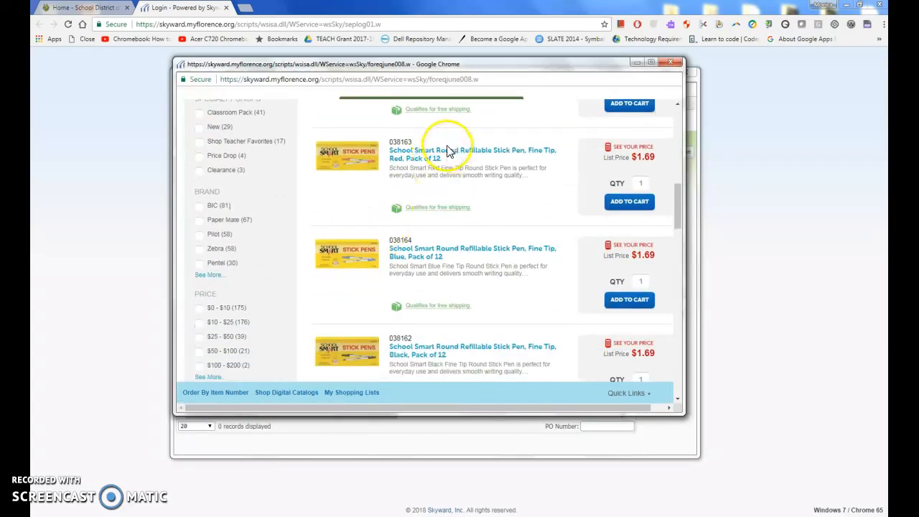
{"action": "left_click", "coordinate": [629, 202]}
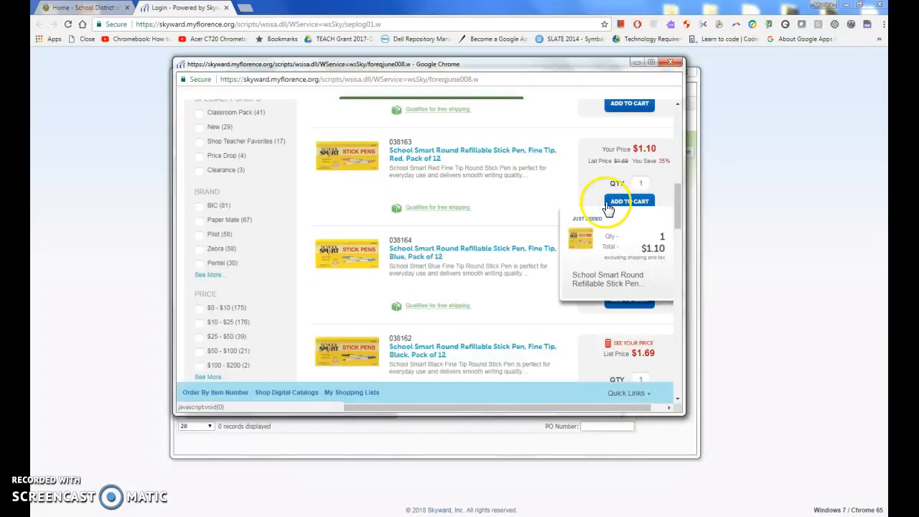
{"action": "left_click", "coordinate": [464, 255]}
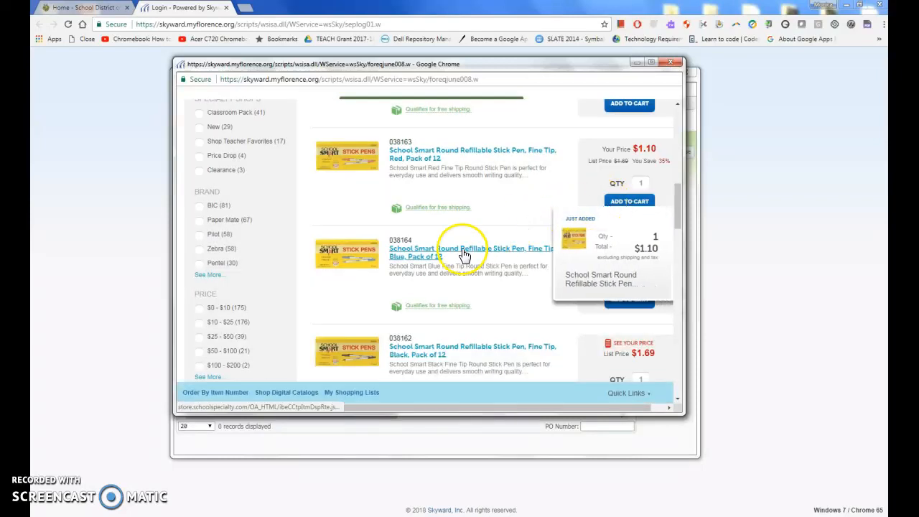
Open the School Smart Round Refillable Stick Pen, fine tip, black, pack of 12, and add one to the cart.
{"action": "scroll", "coordinate": [464, 255], "scroll_direction": "down", "scroll_amount": 3}
{"action": "left_click", "coordinate": [434, 246]}
{"action": "left_click", "coordinate": [439, 250]}
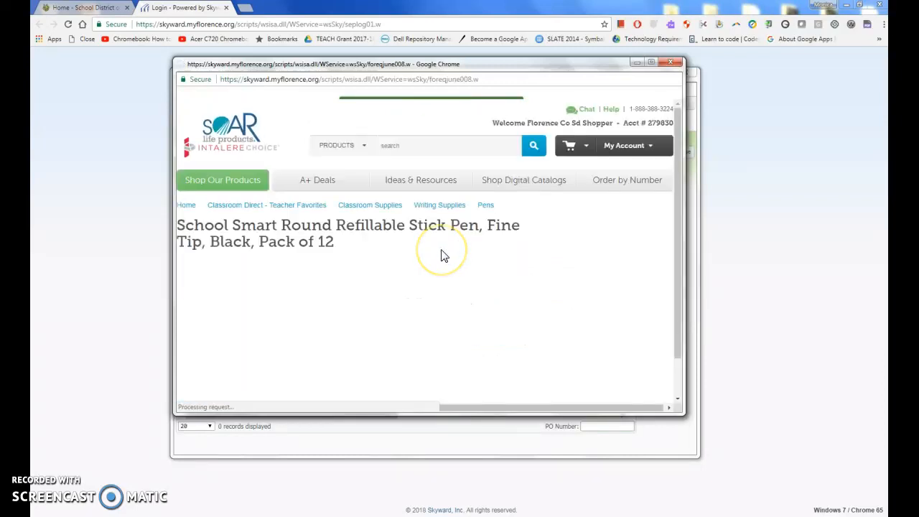
{"action": "scroll", "coordinate": [481, 268], "scroll_direction": "down", "scroll_amount": 3}
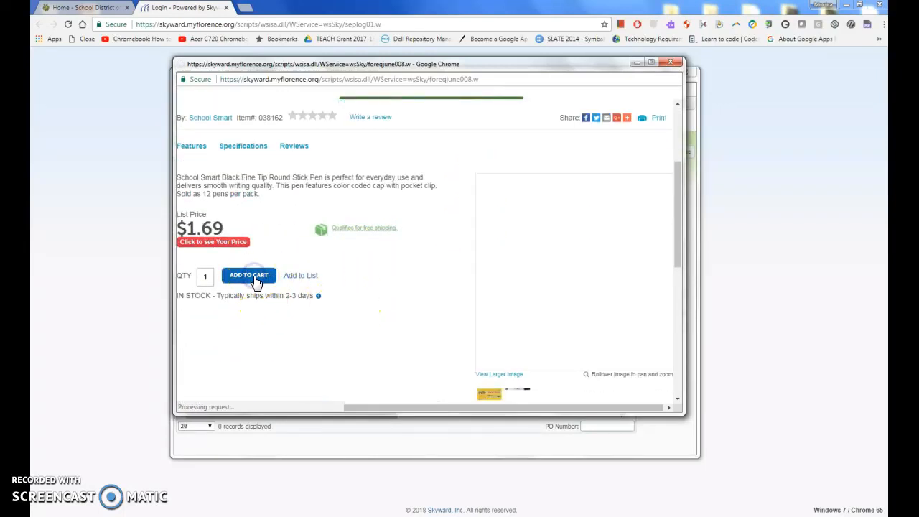
{"action": "left_click", "coordinate": [271, 286]}
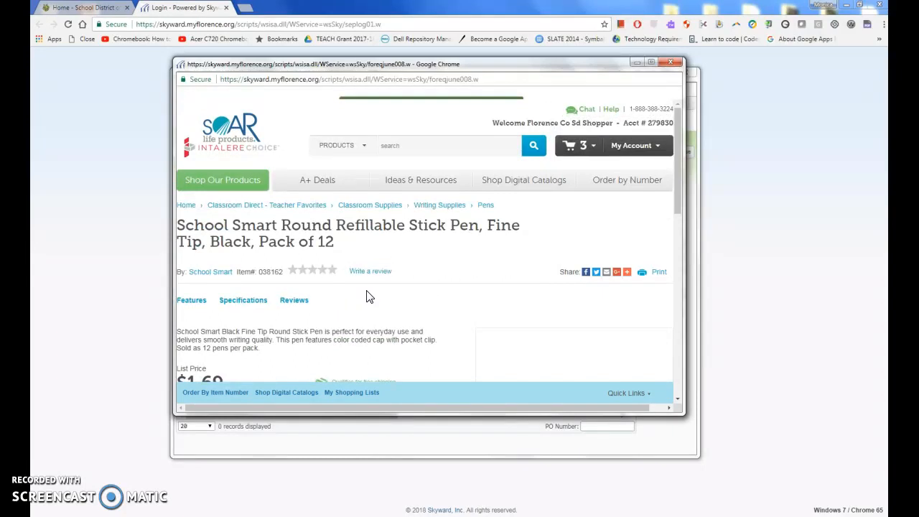
View the shopping cart, check its line items and proceed to checkout.
{"action": "mouse_move", "coordinate": [578, 146]}
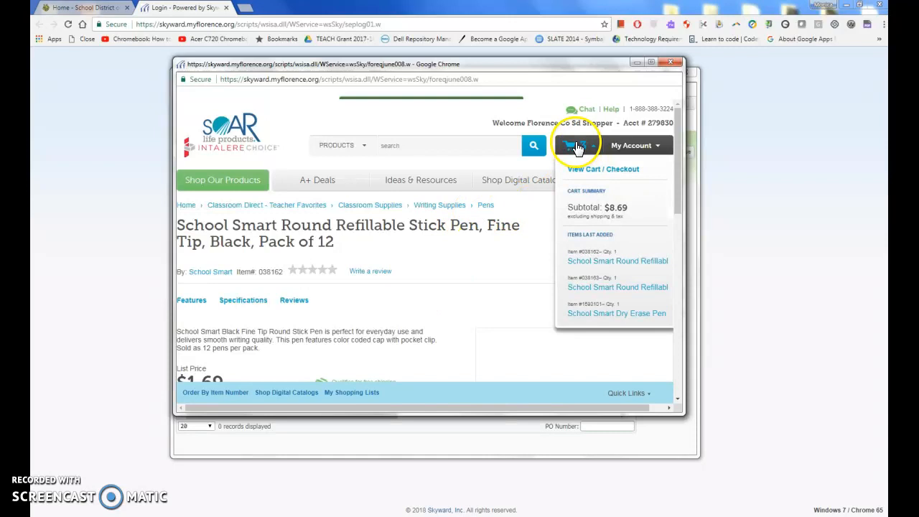
{"action": "left_click", "coordinate": [580, 171]}
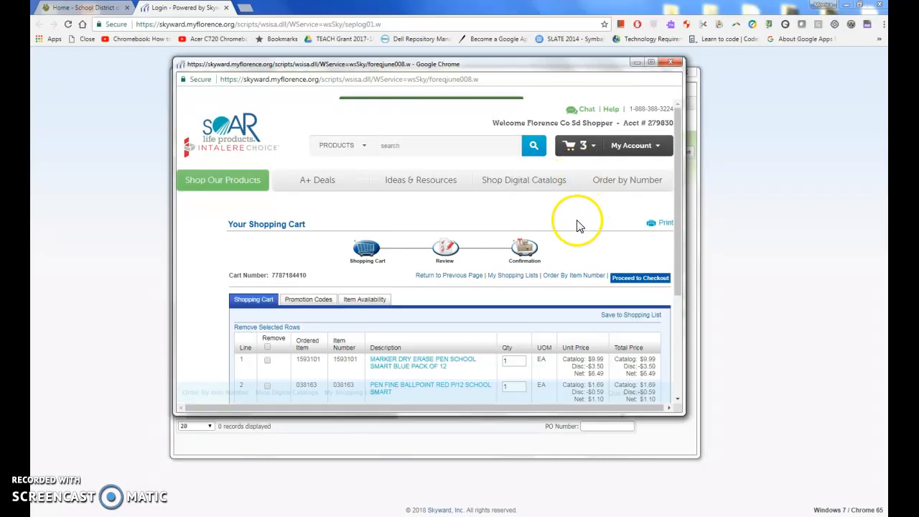
{"action": "scroll", "coordinate": [584, 216], "scroll_direction": "down", "scroll_amount": 2}
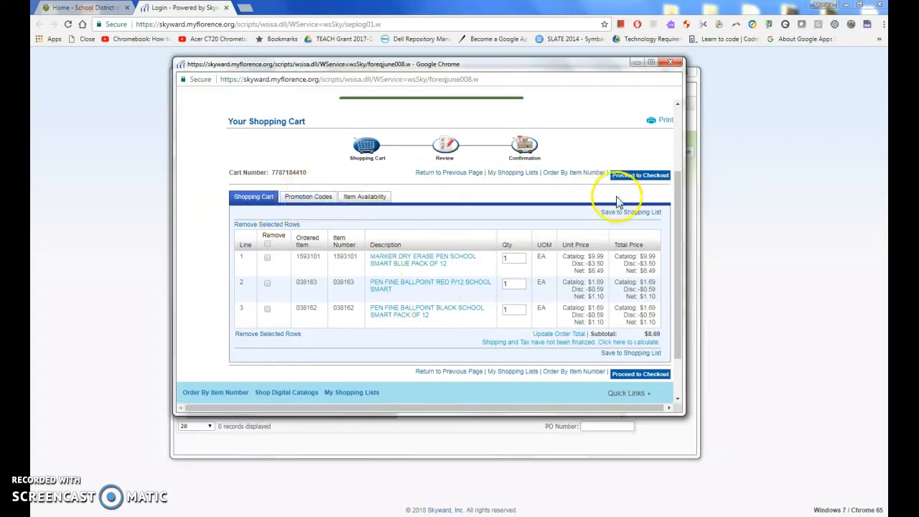
{"action": "left_click", "coordinate": [638, 176]}
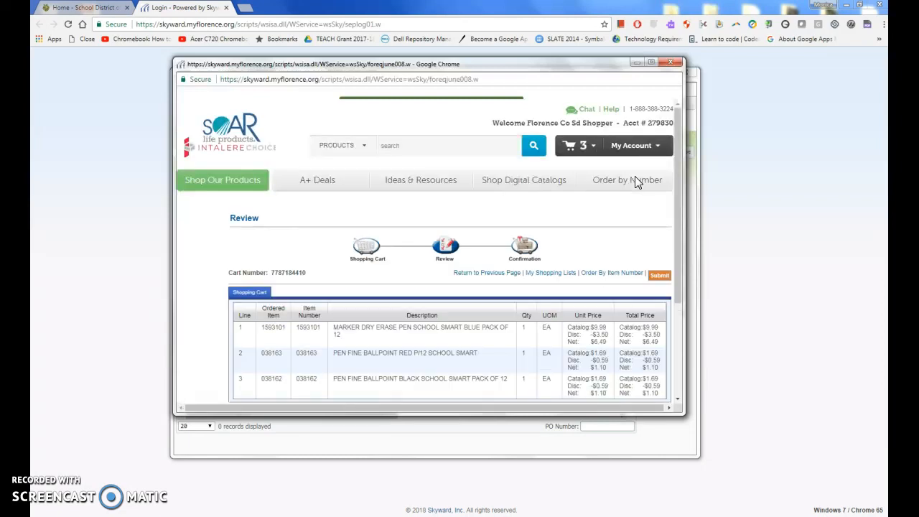
Submit the reviewed order and transfer the requisition information from School Specialty back to Skyward.
{"action": "left_click", "coordinate": [528, 122]}
{"action": "scroll", "coordinate": [567, 241], "scroll_direction": "down", "scroll_amount": 3}
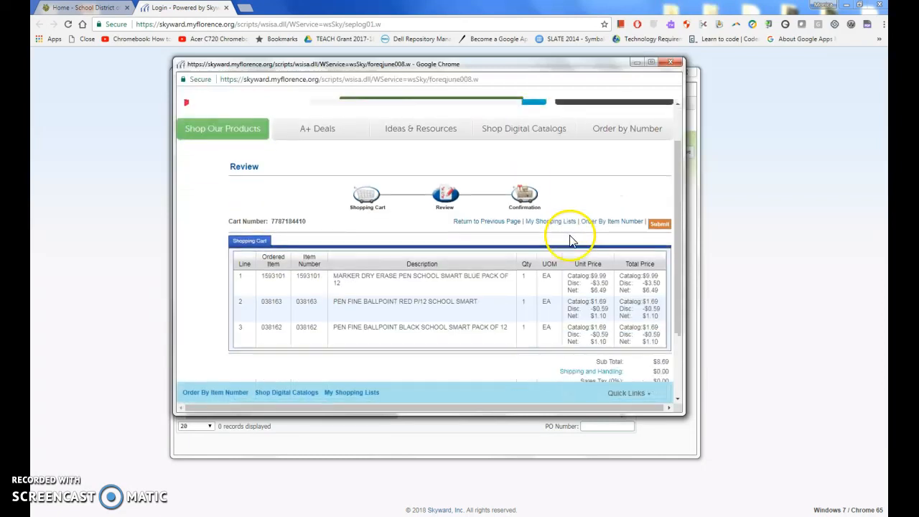
{"action": "left_click", "coordinate": [661, 358]}
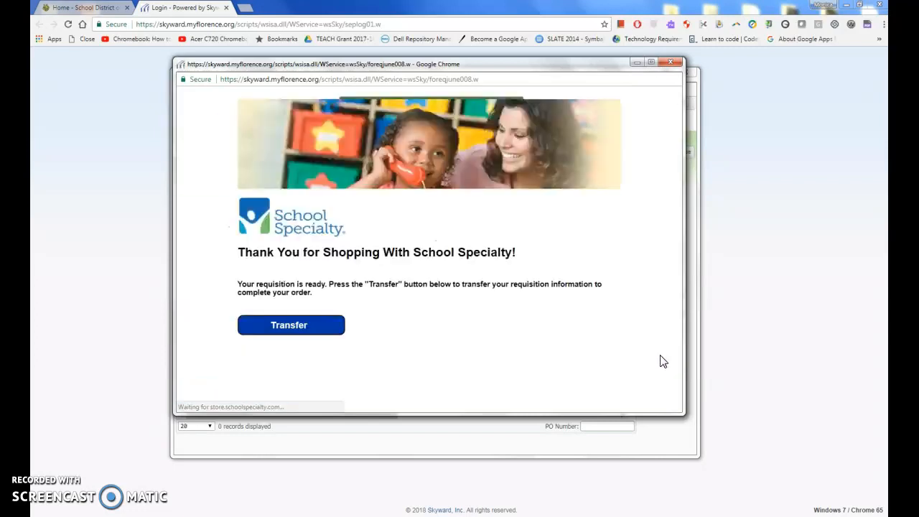
{"action": "left_click", "coordinate": [318, 328]}
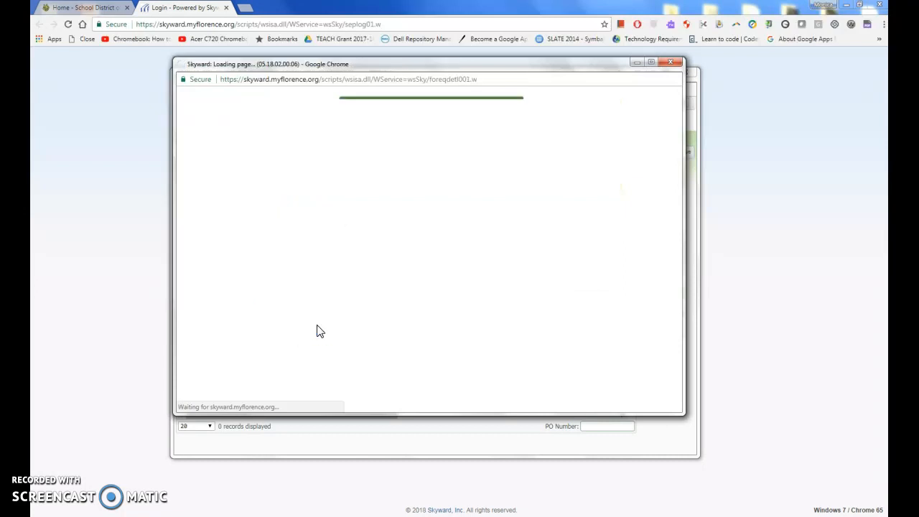
Compare the transferred requisition line items with the sample Amazon purchase order, then return to the requisition details.
{"action": "left_click", "coordinate": [245, 257]}
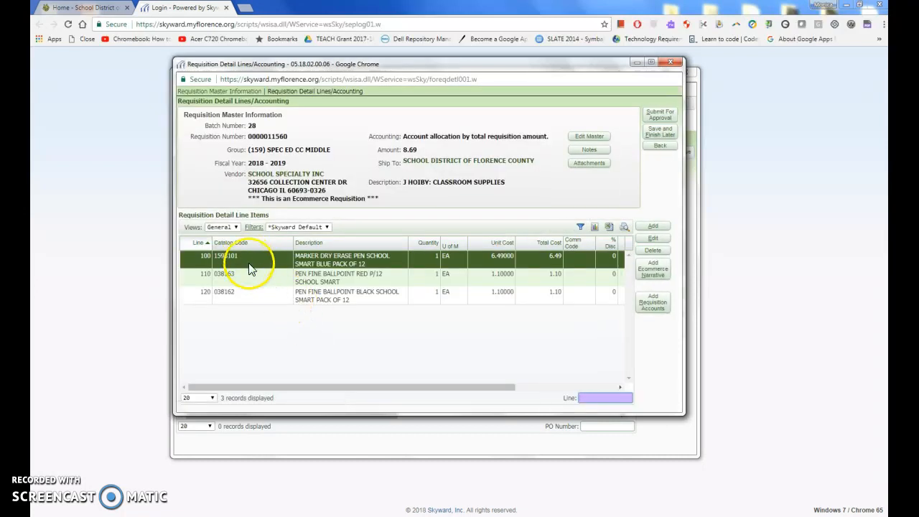
{"action": "mouse_move", "coordinate": [220, 512]}
{"action": "left_click", "coordinate": [215, 494]}
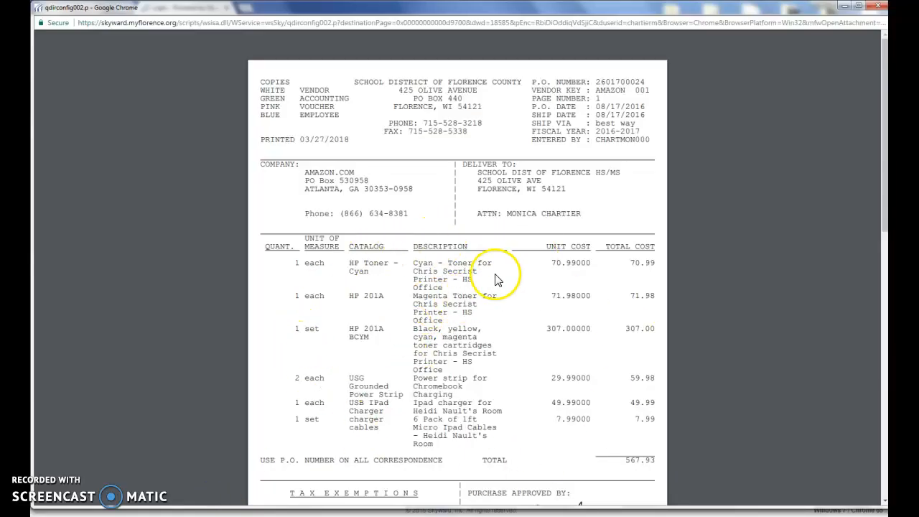
{"action": "left_click", "coordinate": [843, 8]}
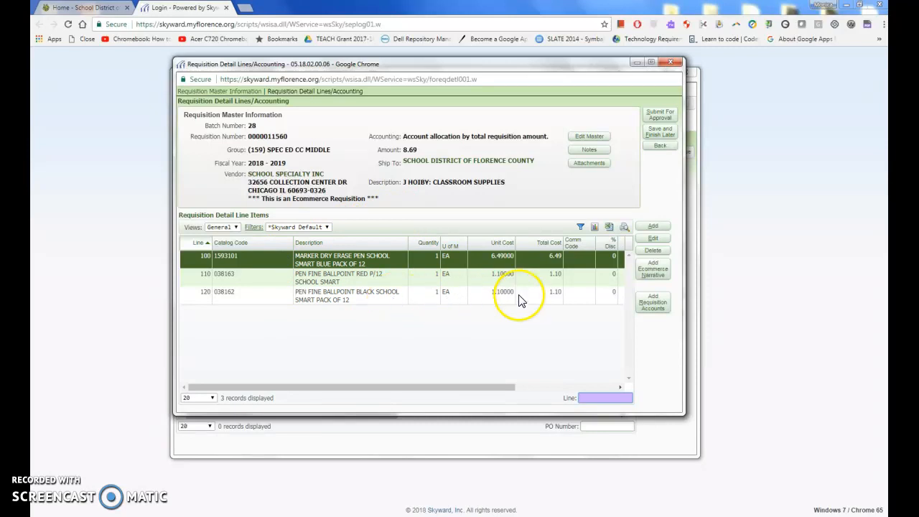
Add the special education middle school Supplies account (object 411) to the requisition at 100%, check the other accounts' descriptions, and save the distribution.
{"action": "left_click", "coordinate": [651, 309]}
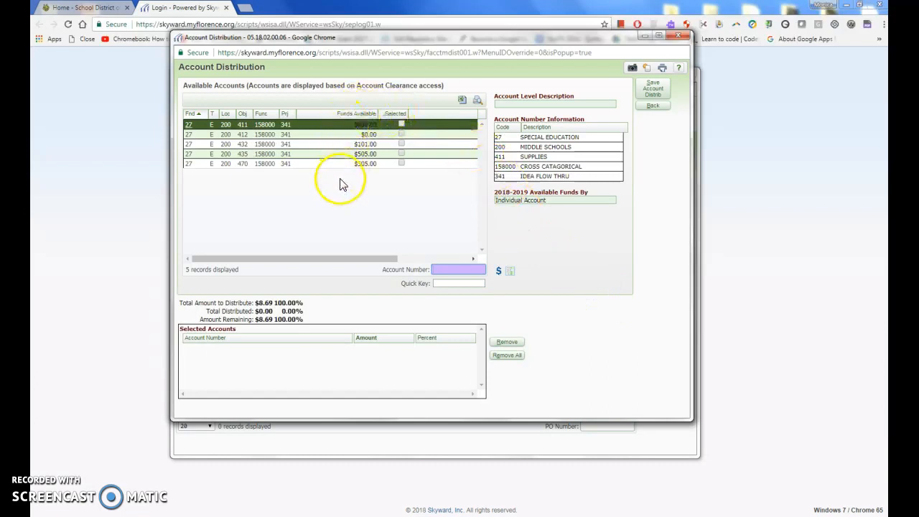
{"action": "left_click", "coordinate": [402, 124]}
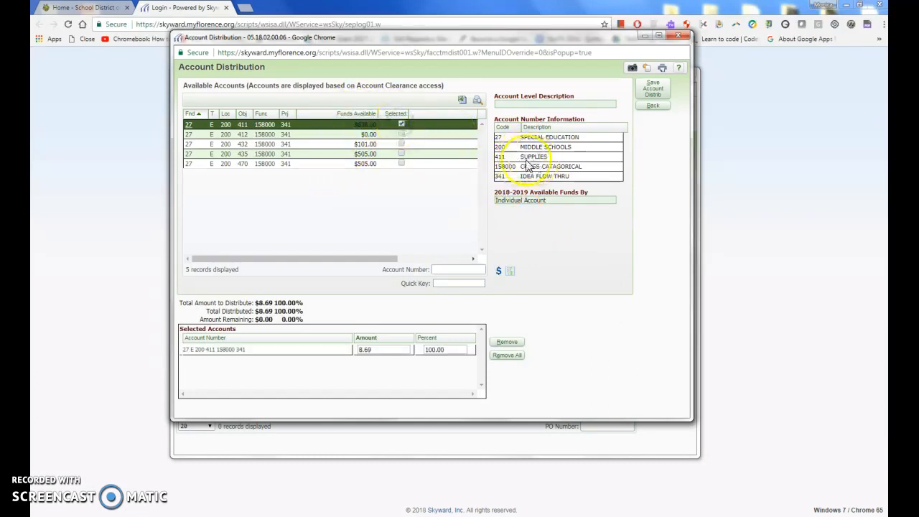
{"action": "left_click", "coordinate": [369, 144]}
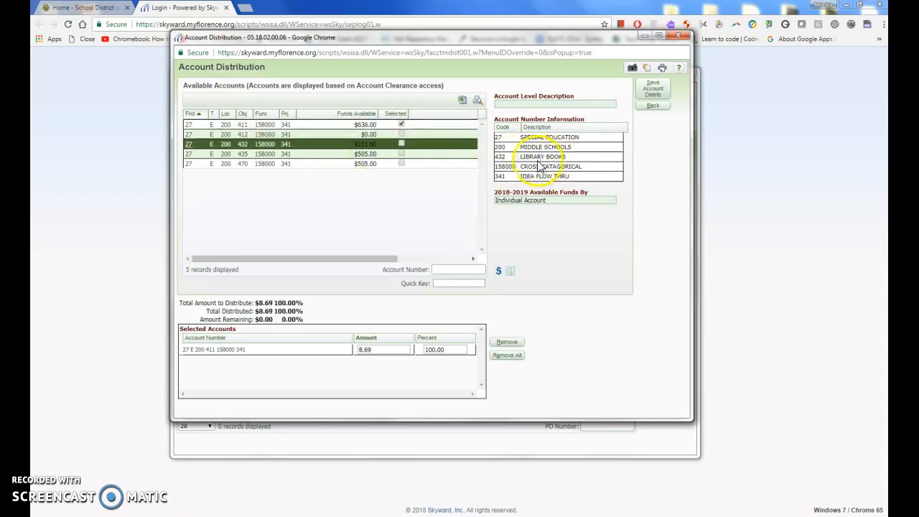
{"action": "left_click", "coordinate": [371, 135]}
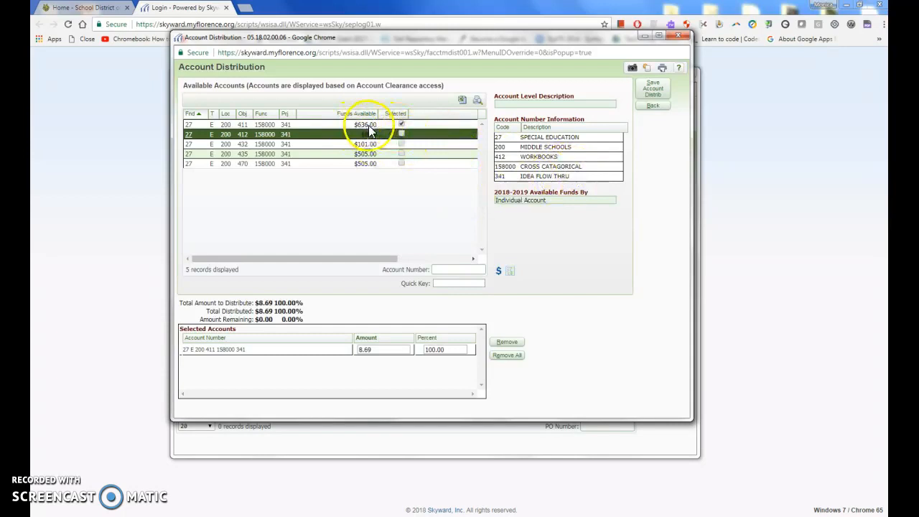
{"action": "left_click", "coordinate": [653, 91]}
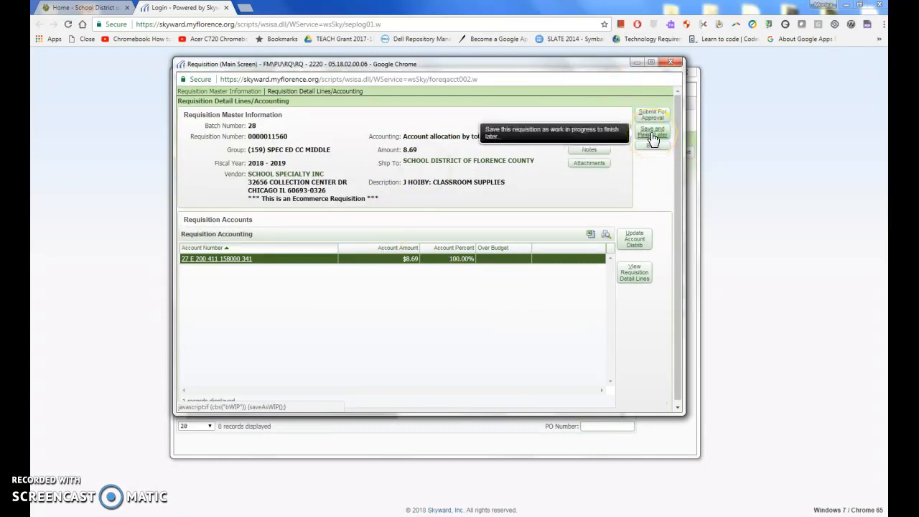
Save the requisition as work in progress without submitting it, and select its classroom supplies entry in the requisitions list.
{"action": "left_click", "coordinate": [653, 135]}
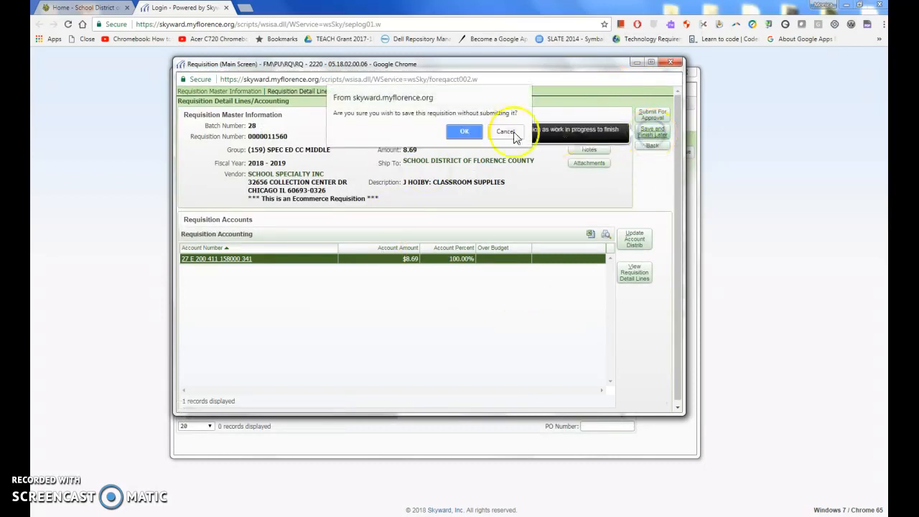
{"action": "left_click", "coordinate": [463, 135]}
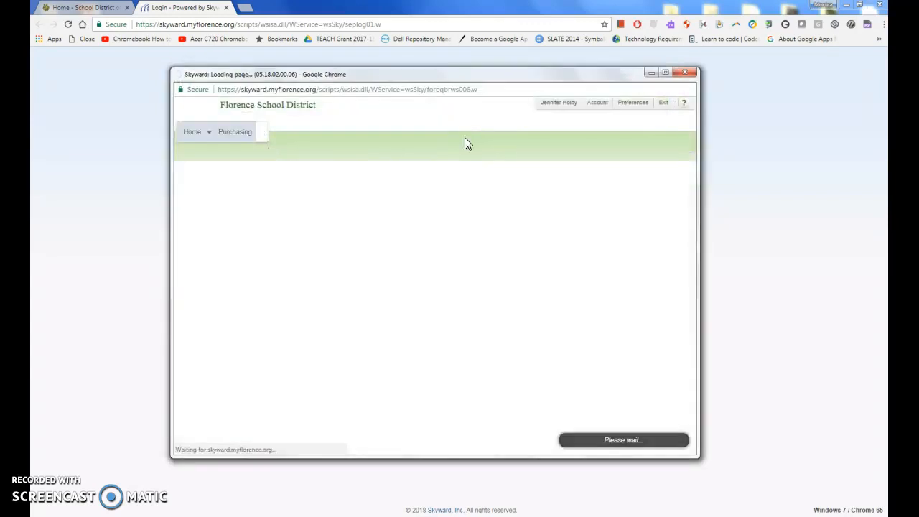
{"action": "left_click", "coordinate": [353, 194]}
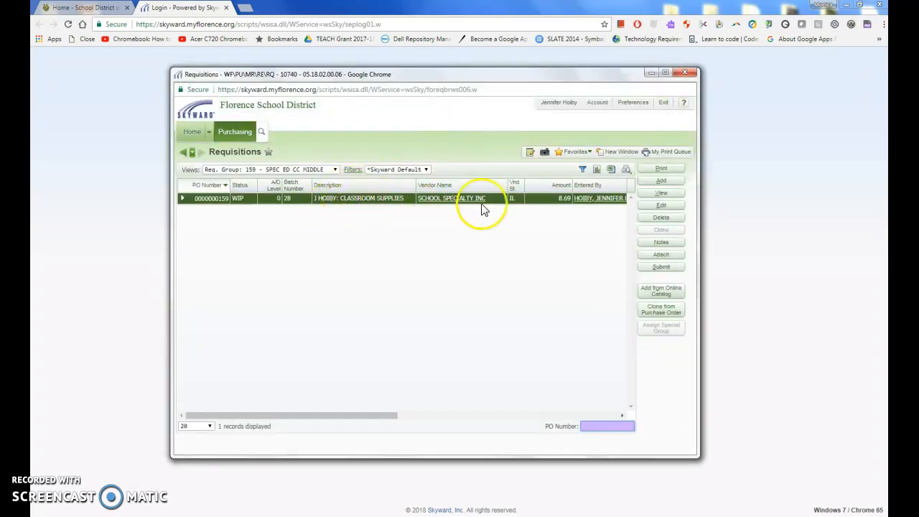